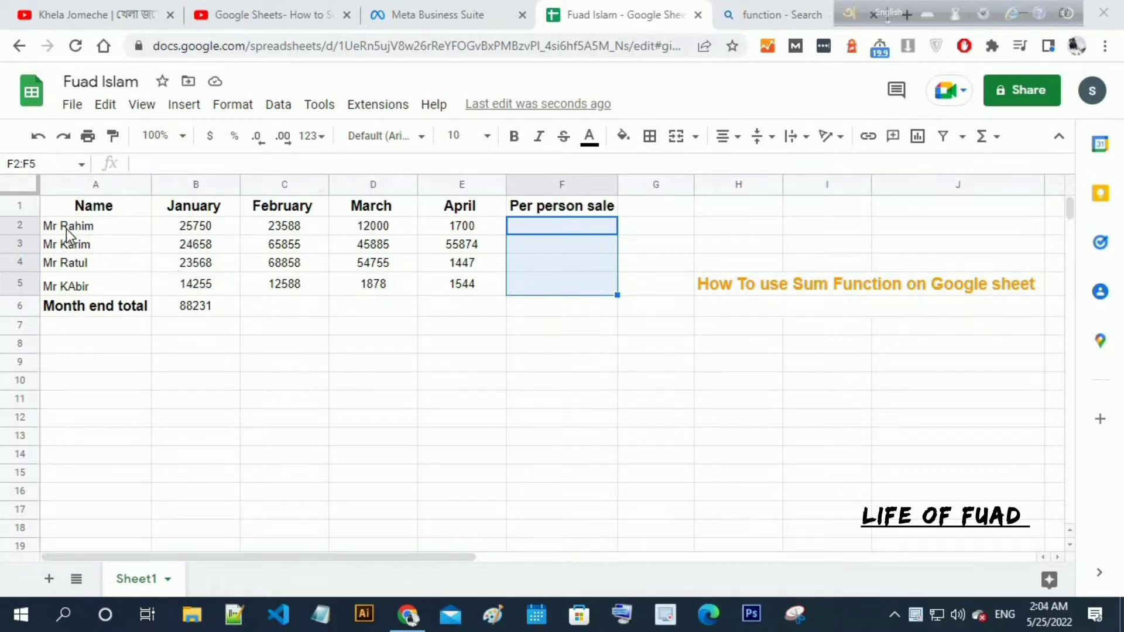
Examine the sales table's names, monthly headers and figures, the Per person sale column and the Month end total row
drag(65, 230, 98, 262)
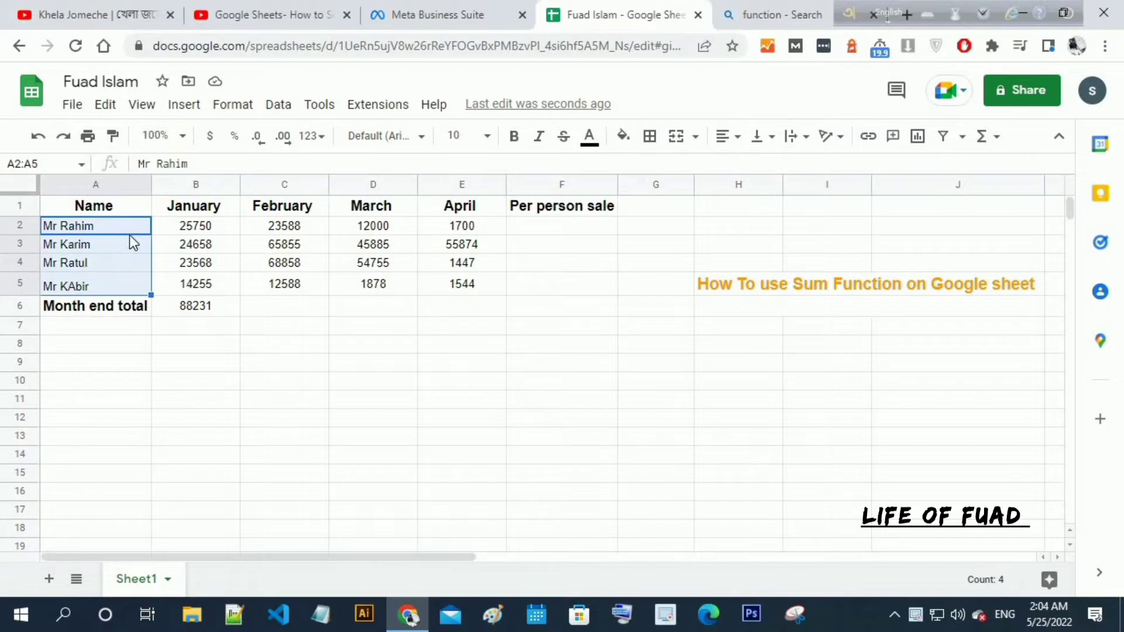
click(216, 207)
click(287, 211)
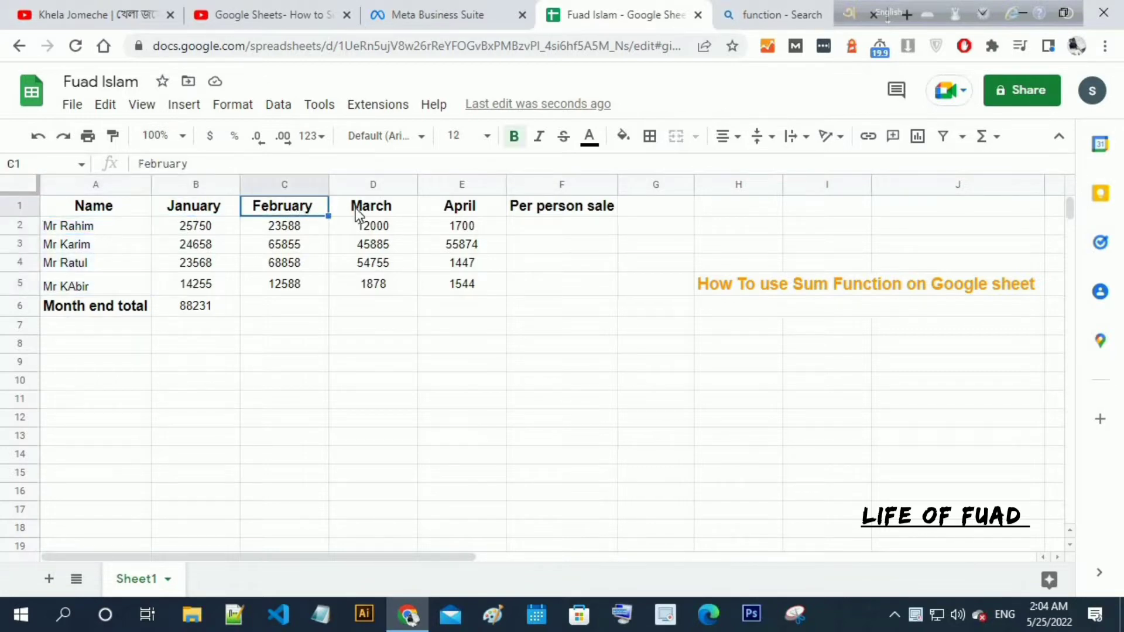
click(356, 208)
click(465, 208)
click(203, 241)
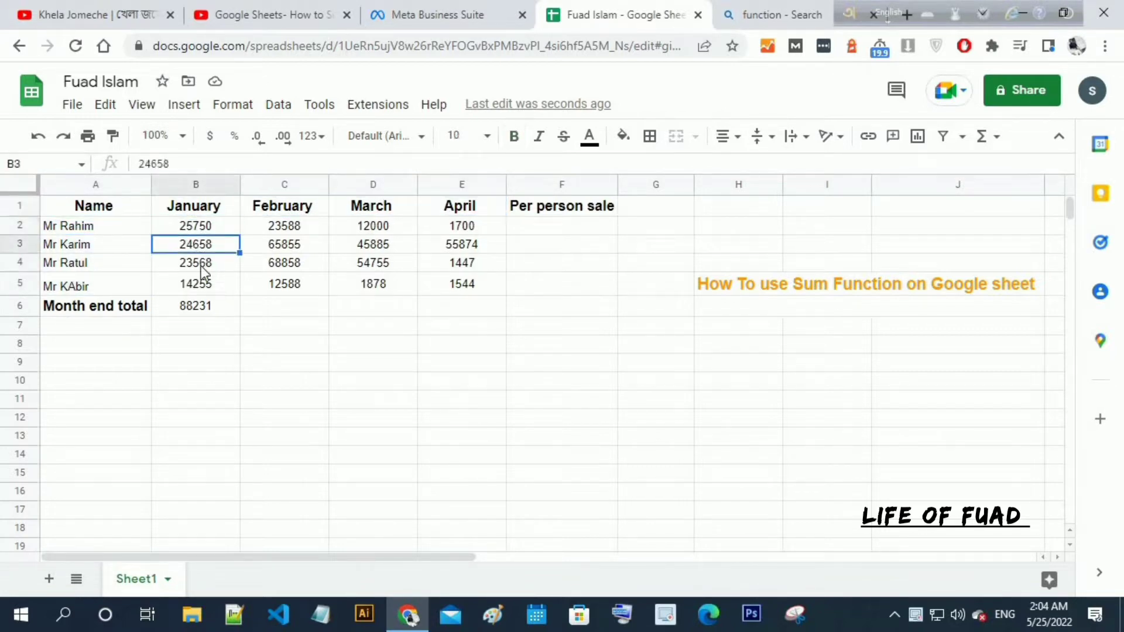
click(201, 265)
click(300, 249)
click(363, 245)
click(440, 262)
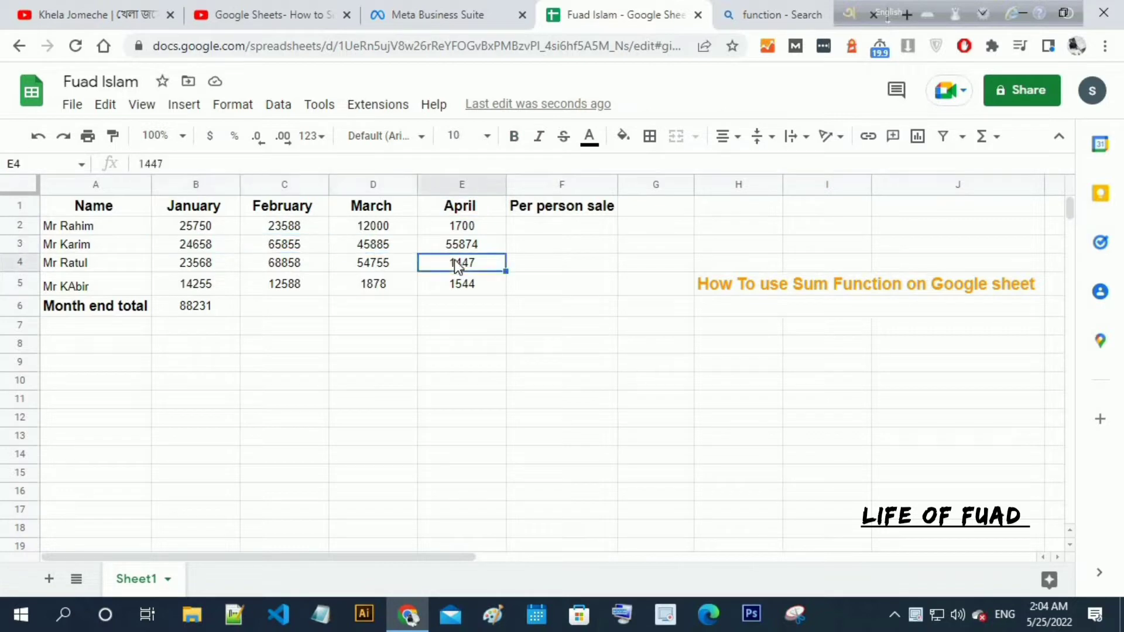
click(533, 242)
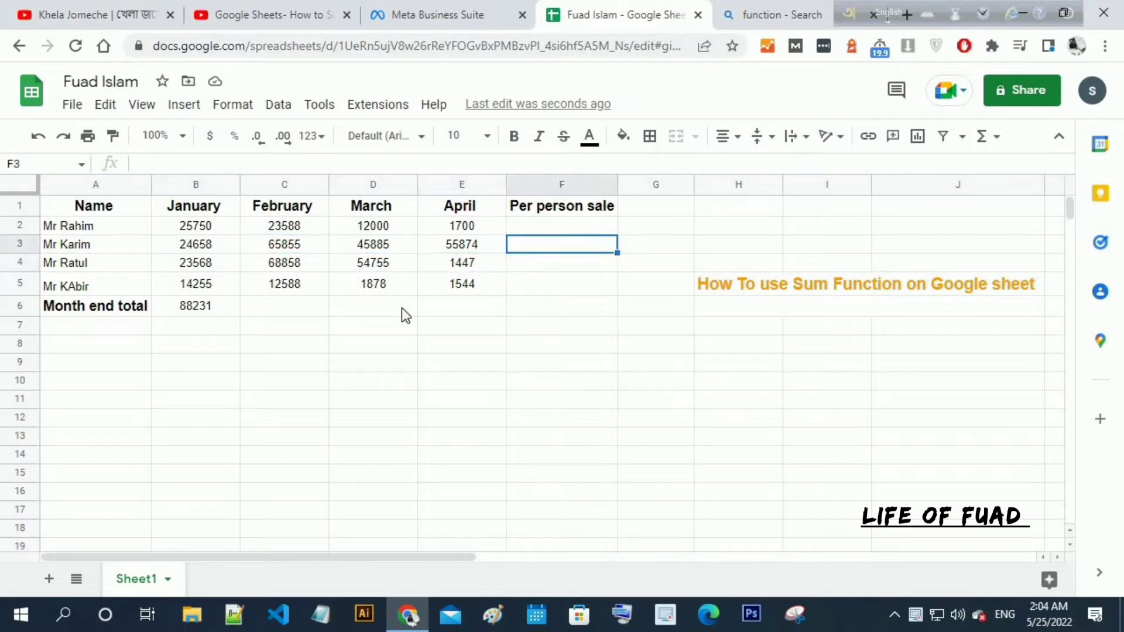
click(81, 310)
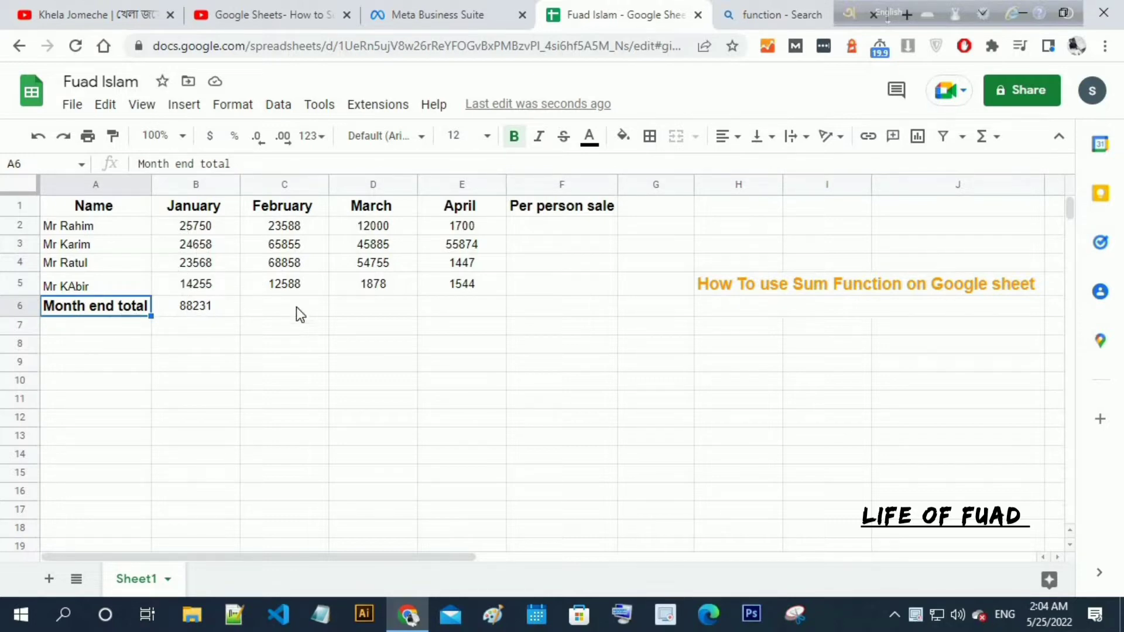
Total the February sales in cell C6 with the formula =SUM(C2:C5)
click(276, 228)
click(277, 284)
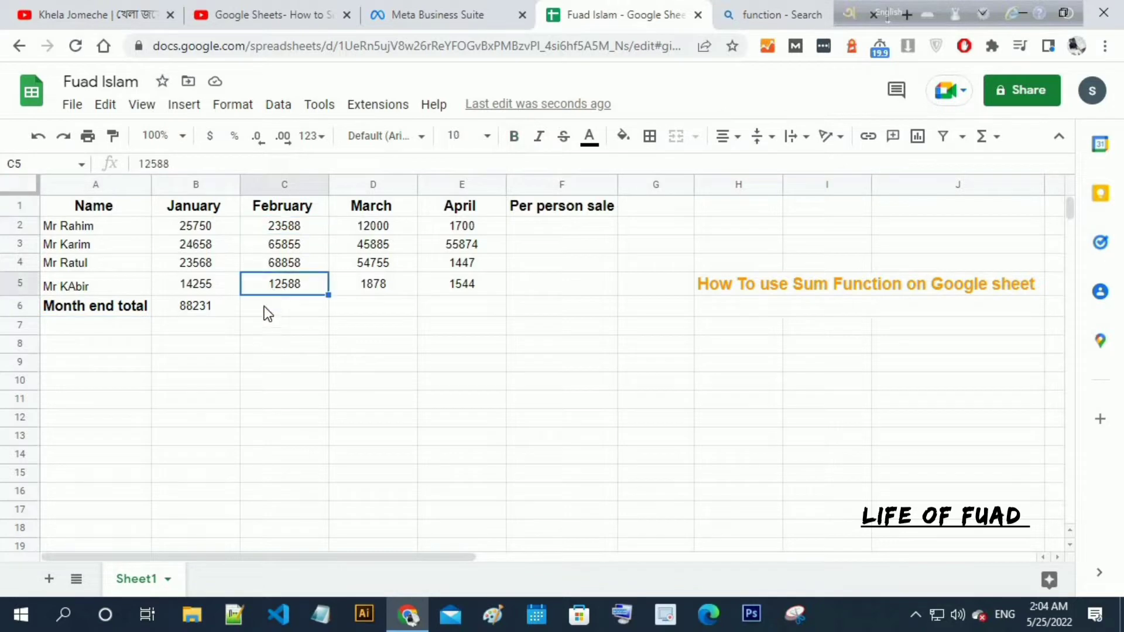
click(264, 306)
double_click(264, 307)
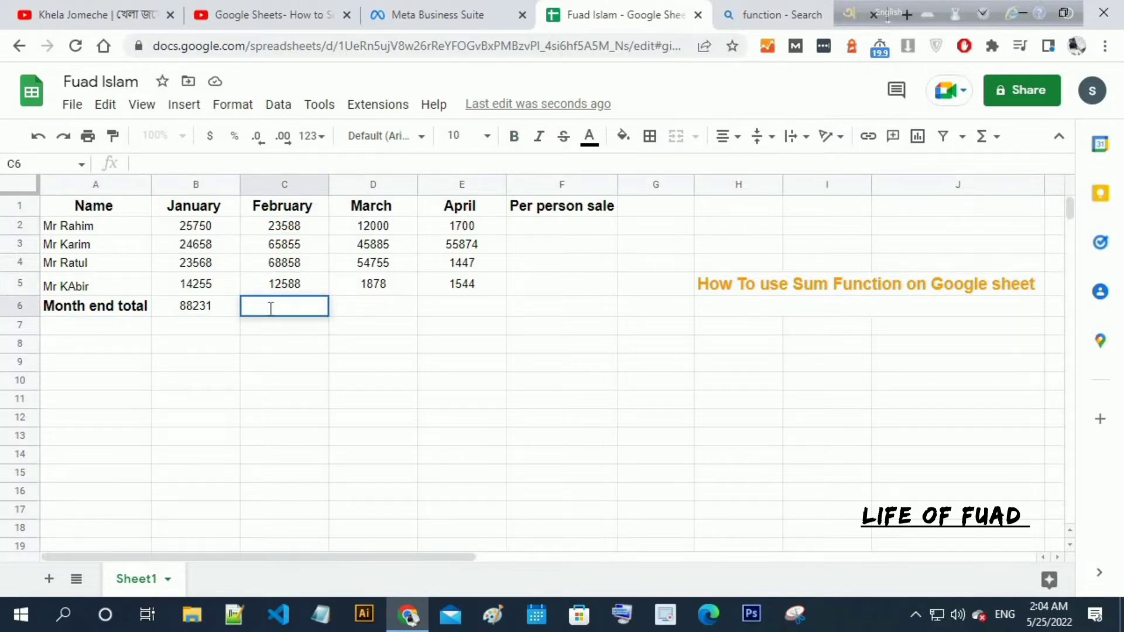
text(=)
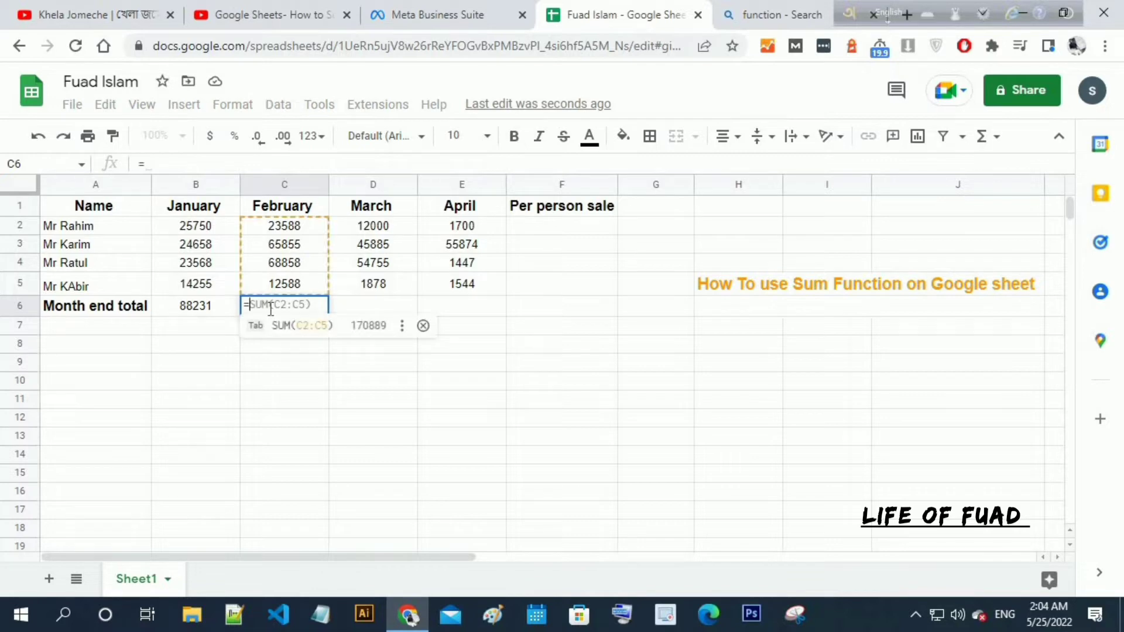
text(sum(C2:C5)
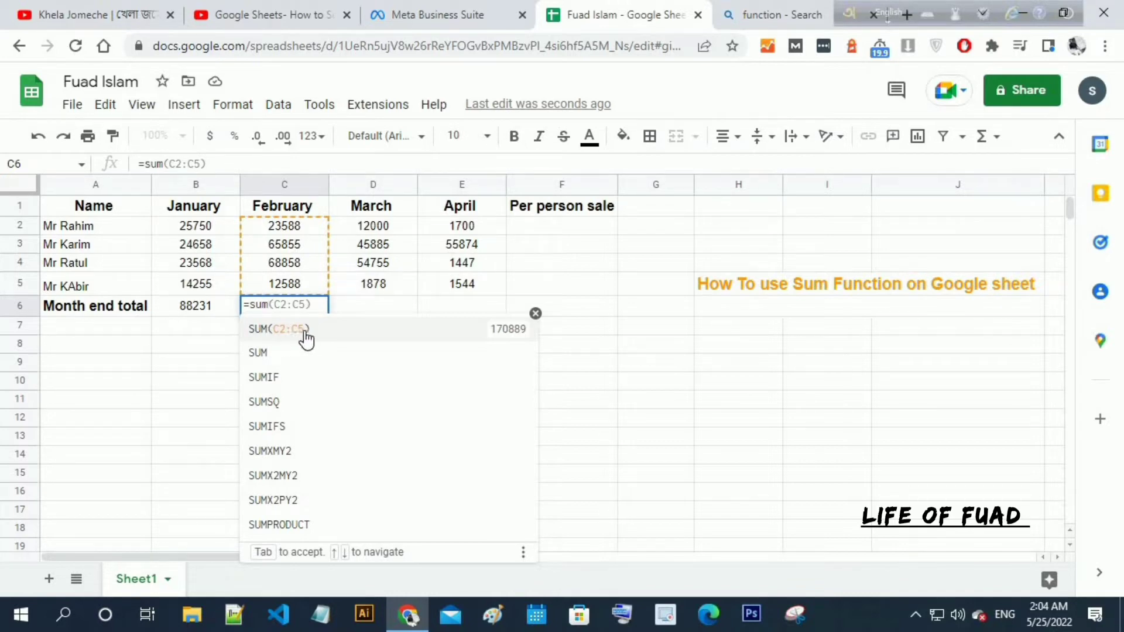
click(305, 339)
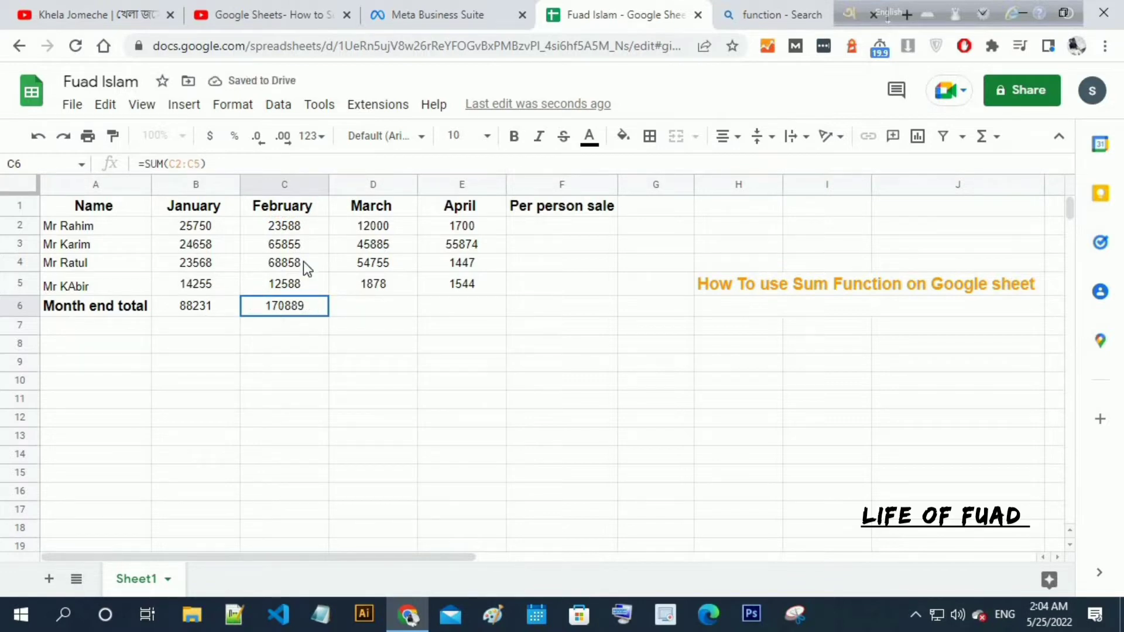
Check the February total's formula in C6 against the summed range C2:C5
drag(268, 226, 270, 284)
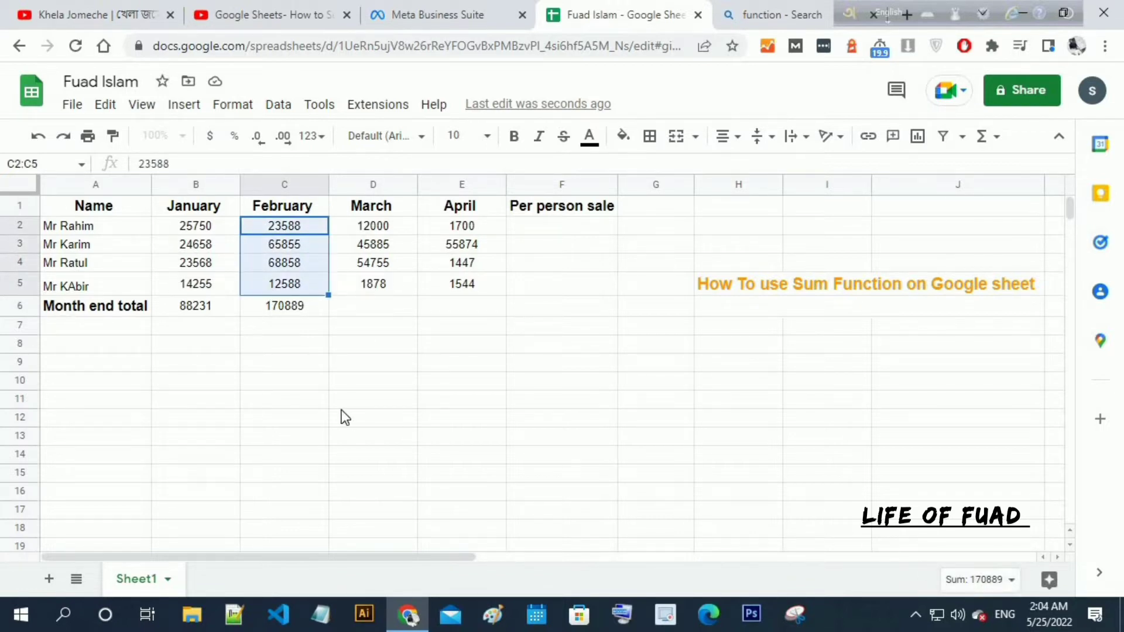
click(301, 308)
key(Down)
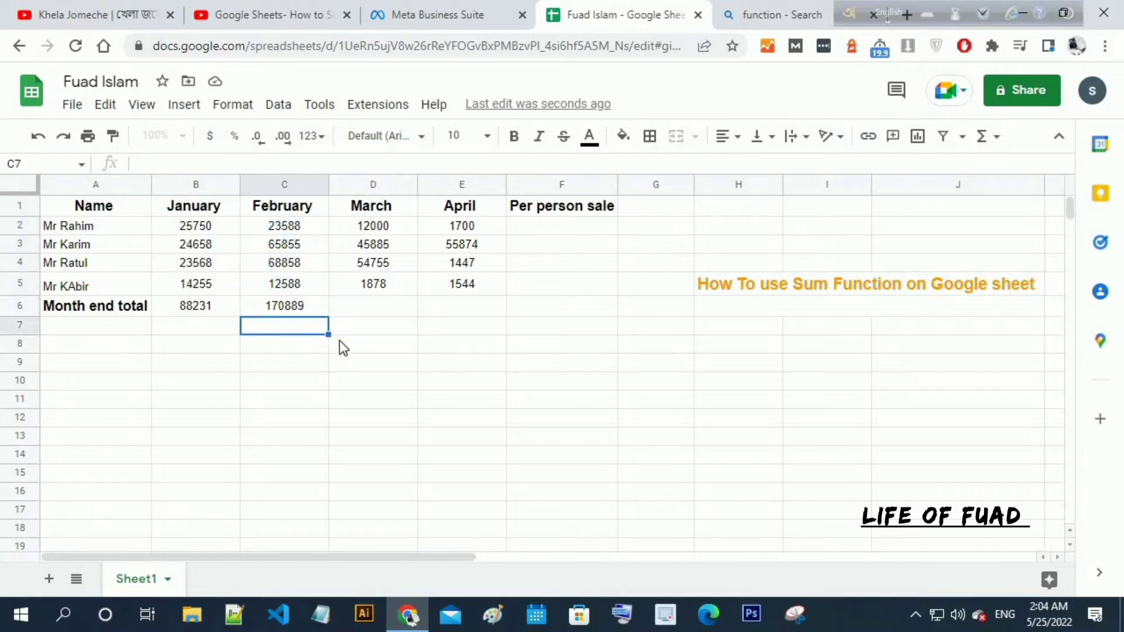
click(306, 311)
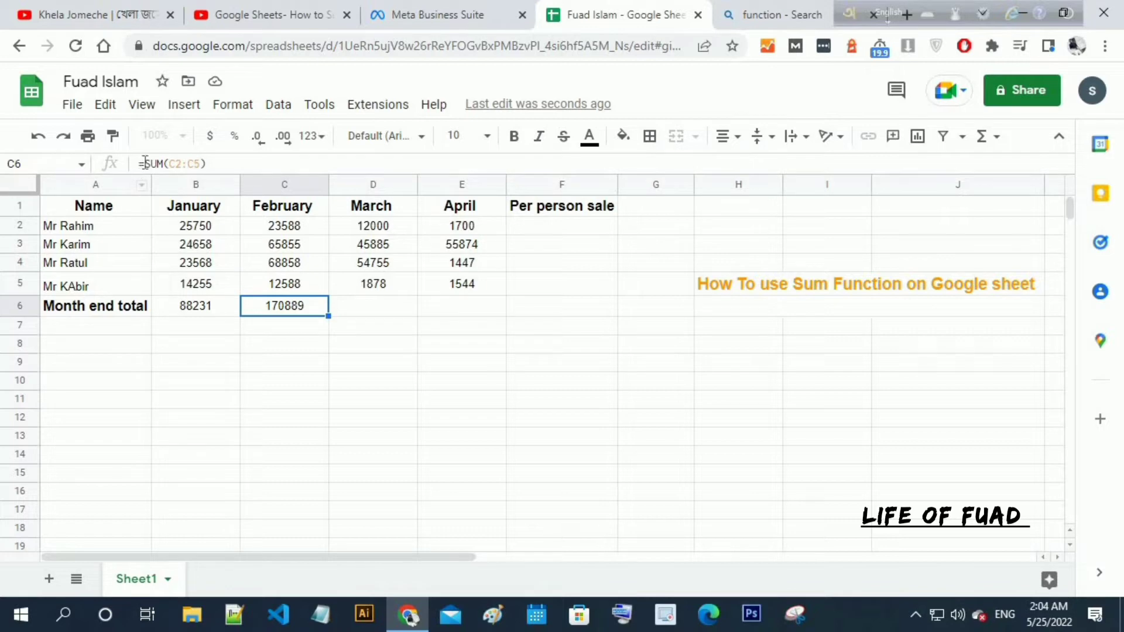
drag(145, 164, 208, 165)
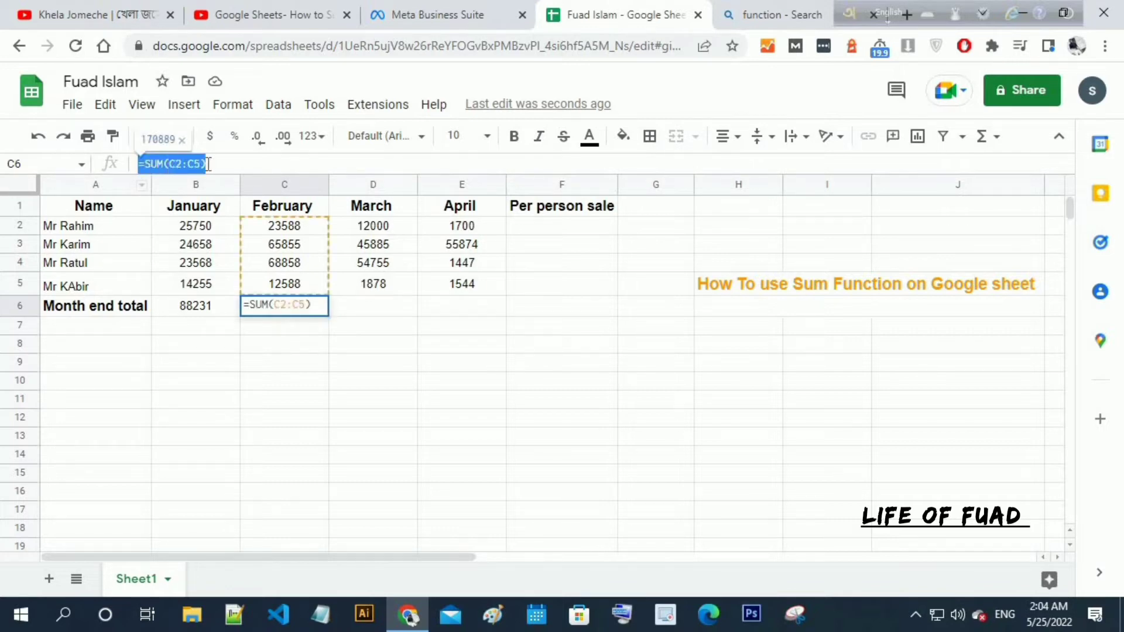
click(334, 378)
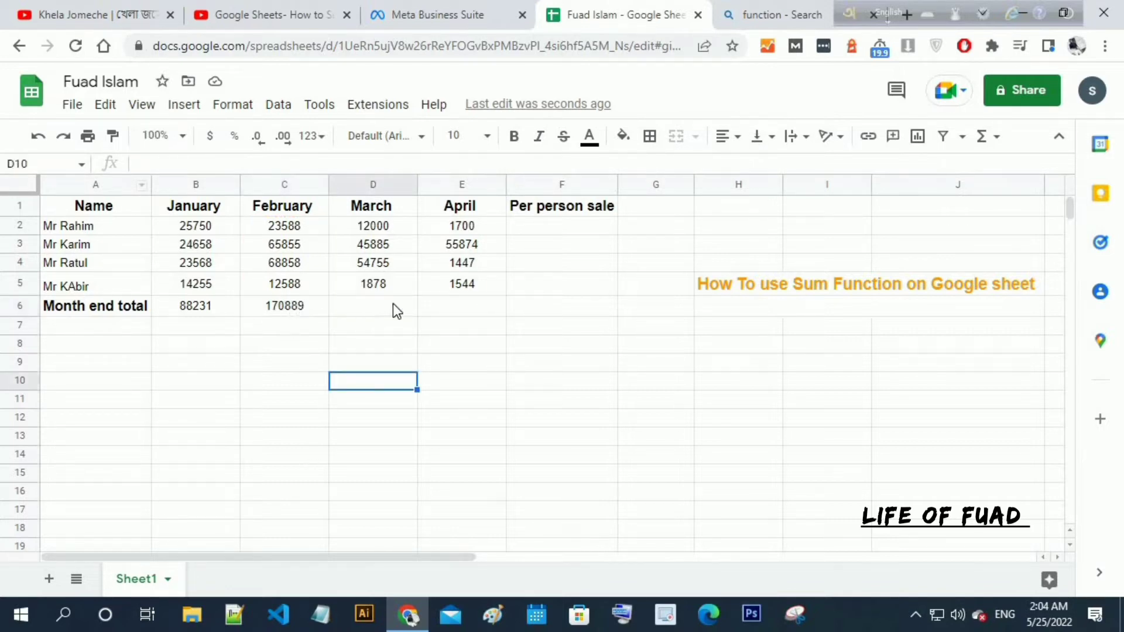
Copy the February total formula from C6 into D6 to total March, and check it against D2:D5
click(392, 304)
click(299, 312)
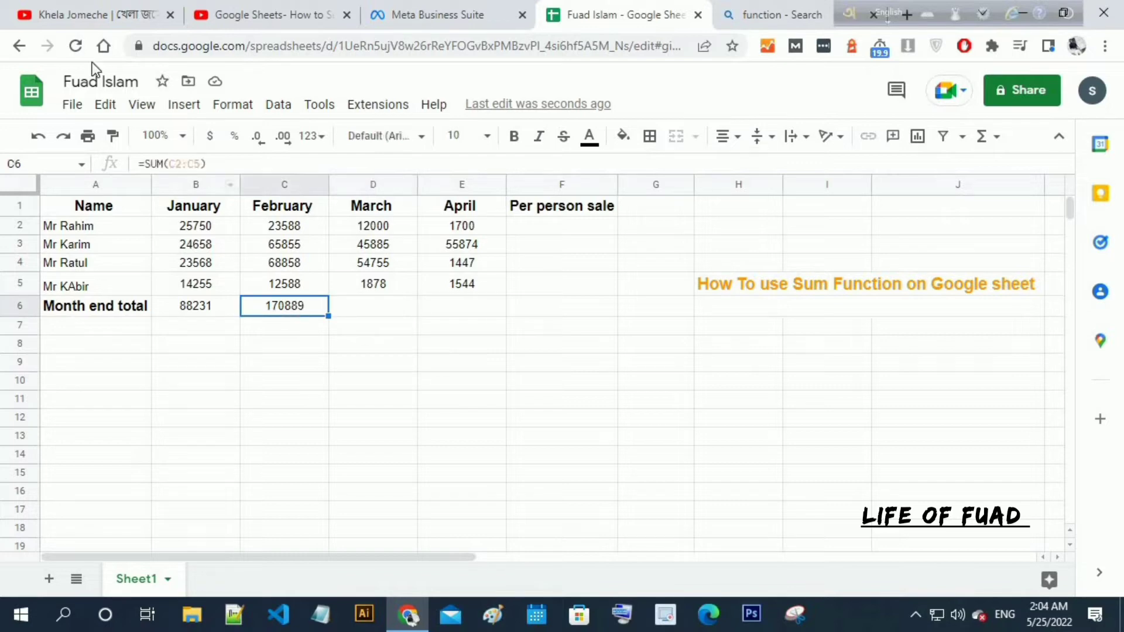
click(143, 108)
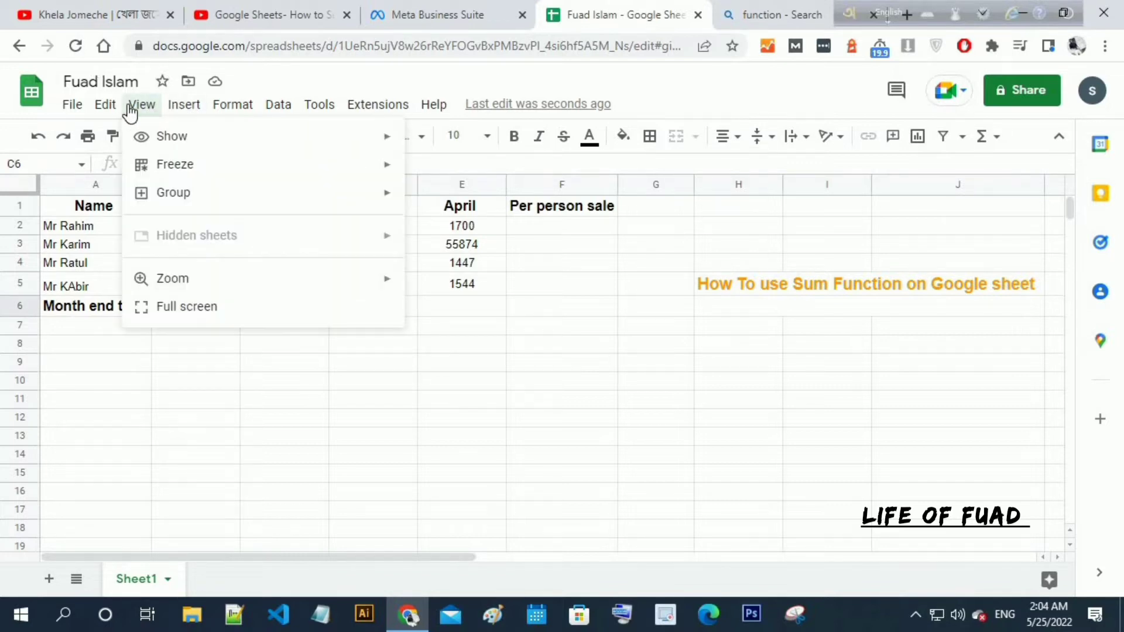
click(130, 107)
click(114, 111)
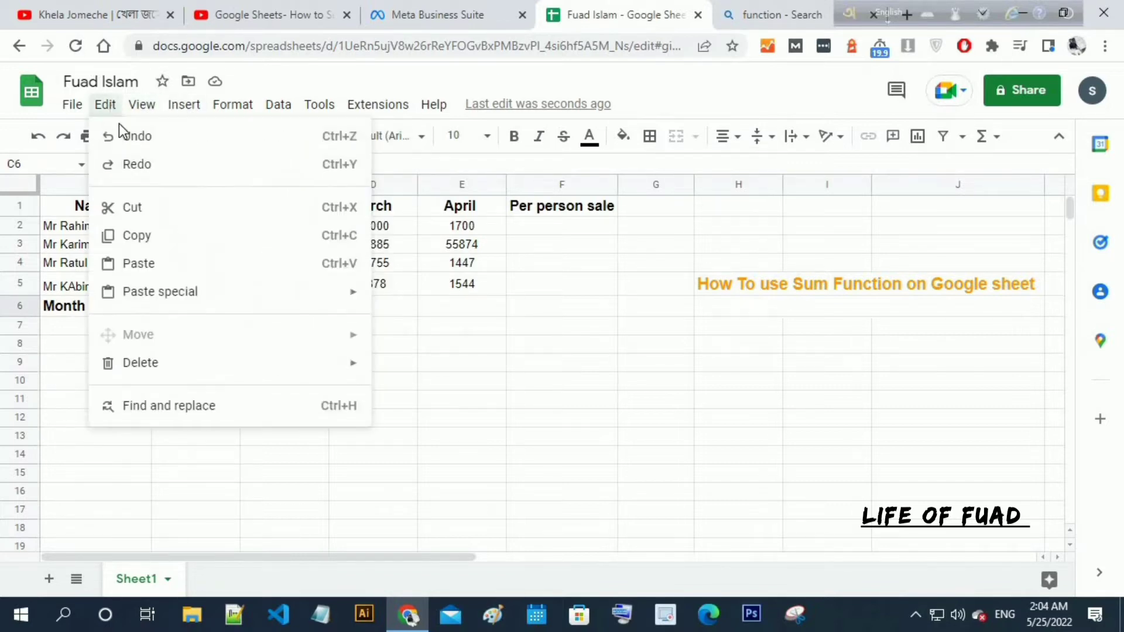
click(144, 240)
click(385, 307)
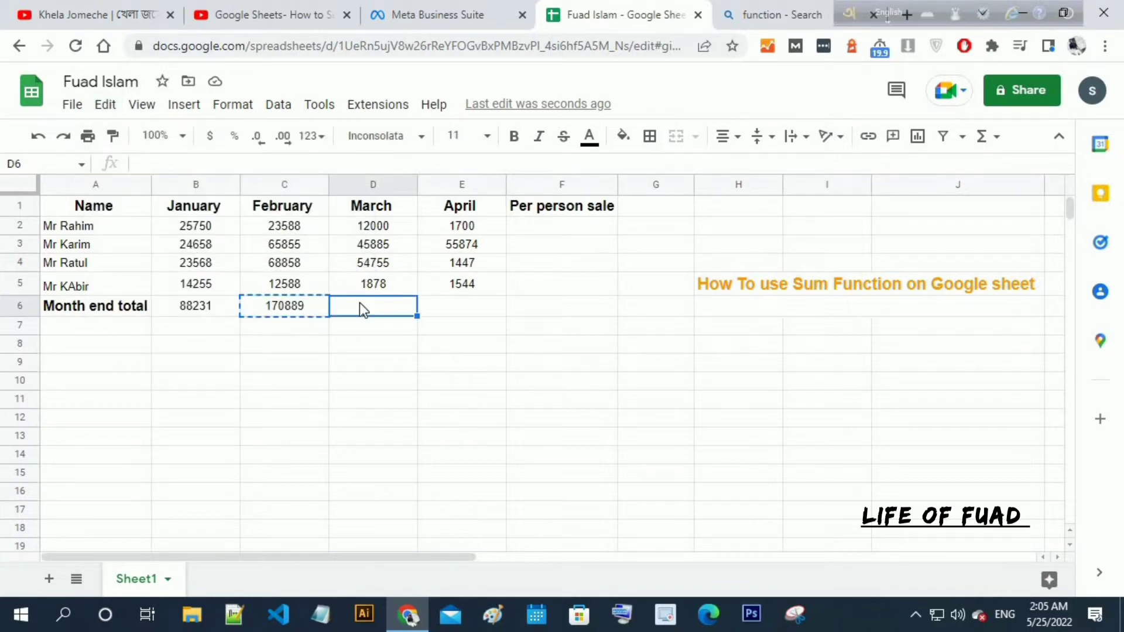
right_click(365, 307)
click(413, 206)
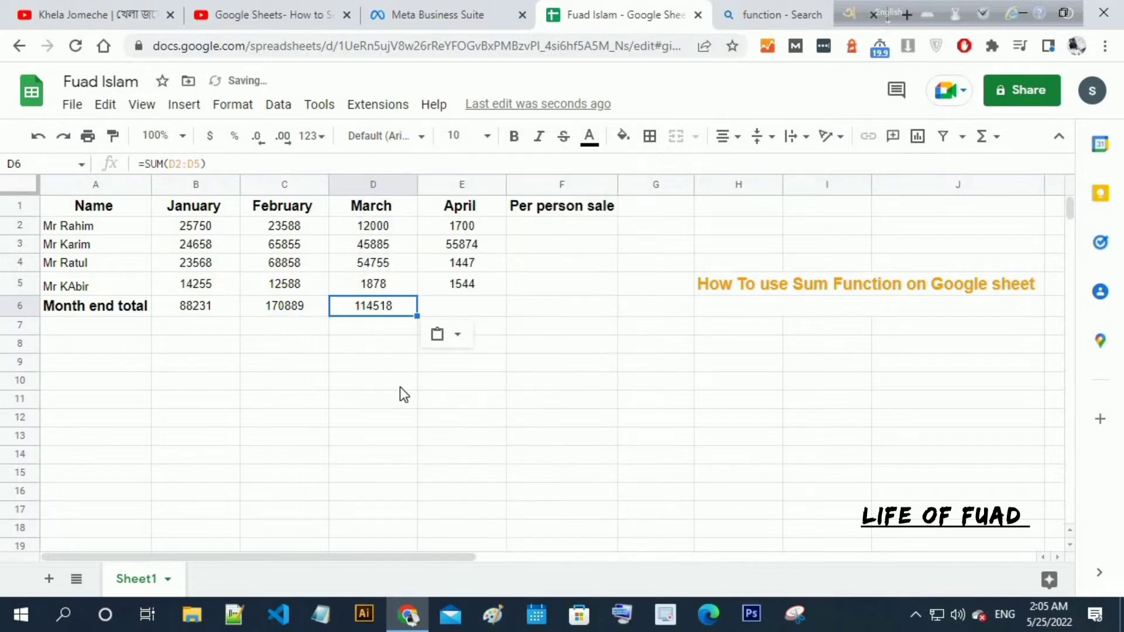
click(346, 346)
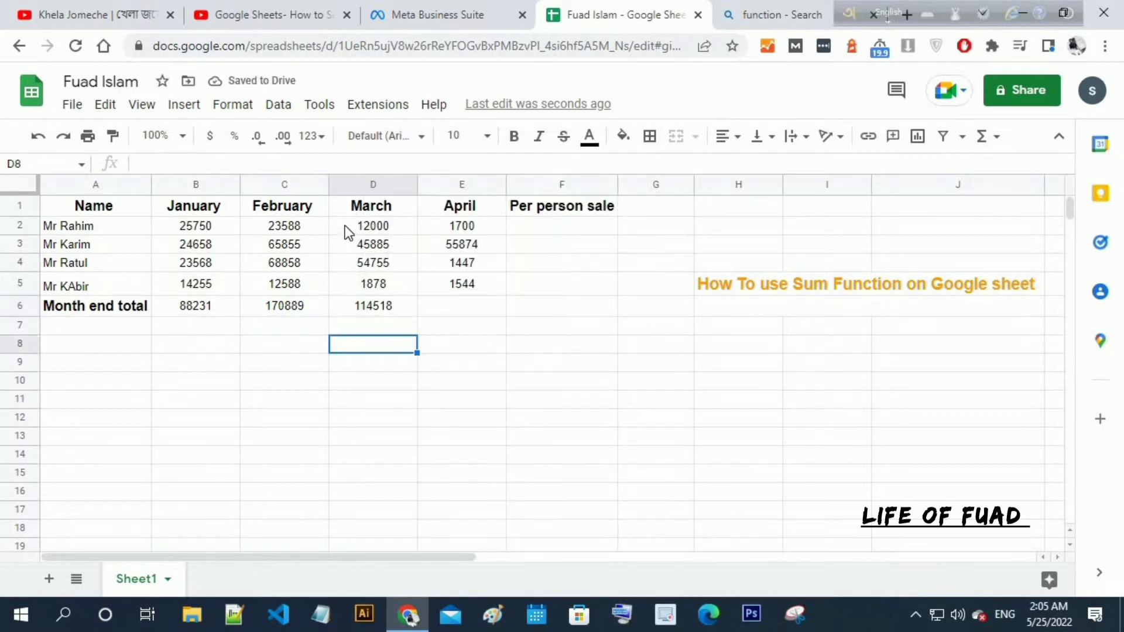
drag(345, 226, 365, 281)
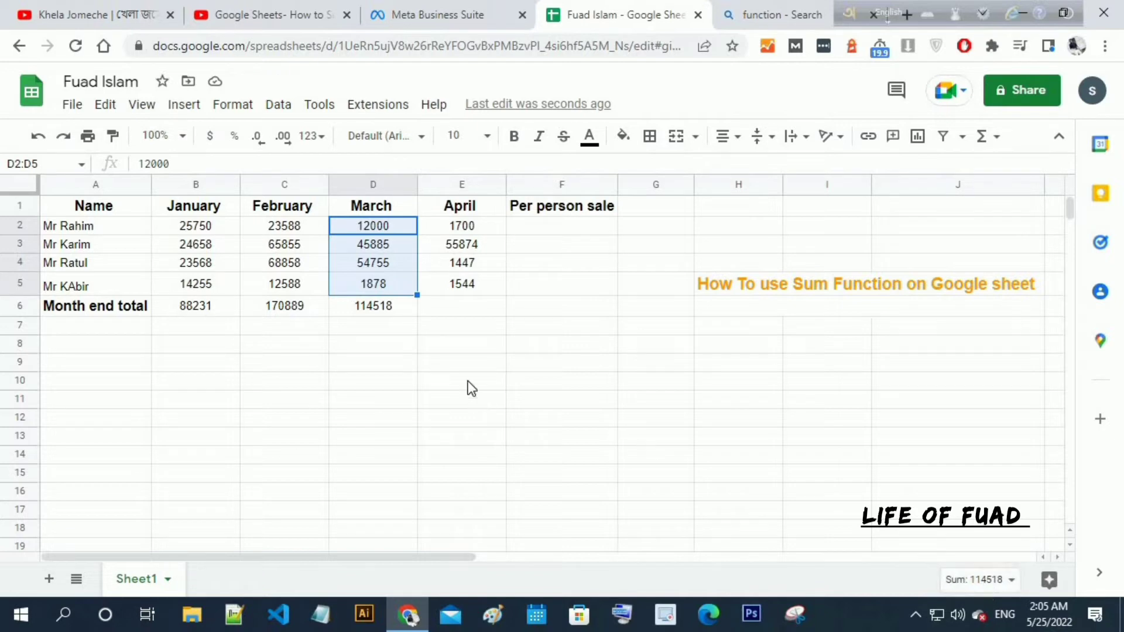
Copy the March total formula from D6 into E6 to total the April sales
click(449, 306)
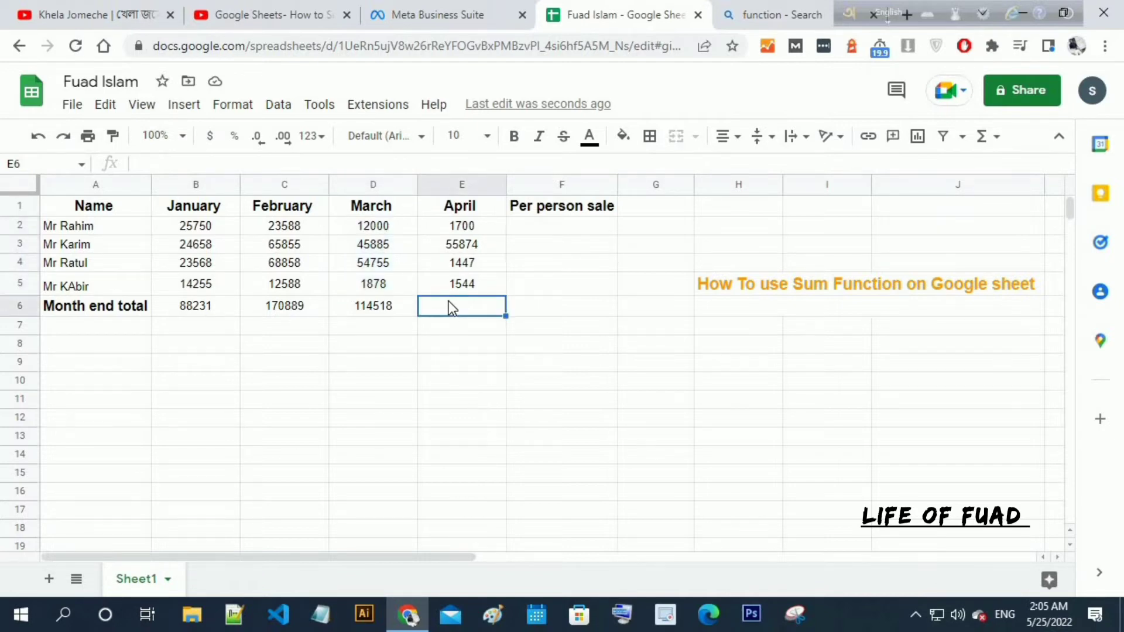
click(398, 307)
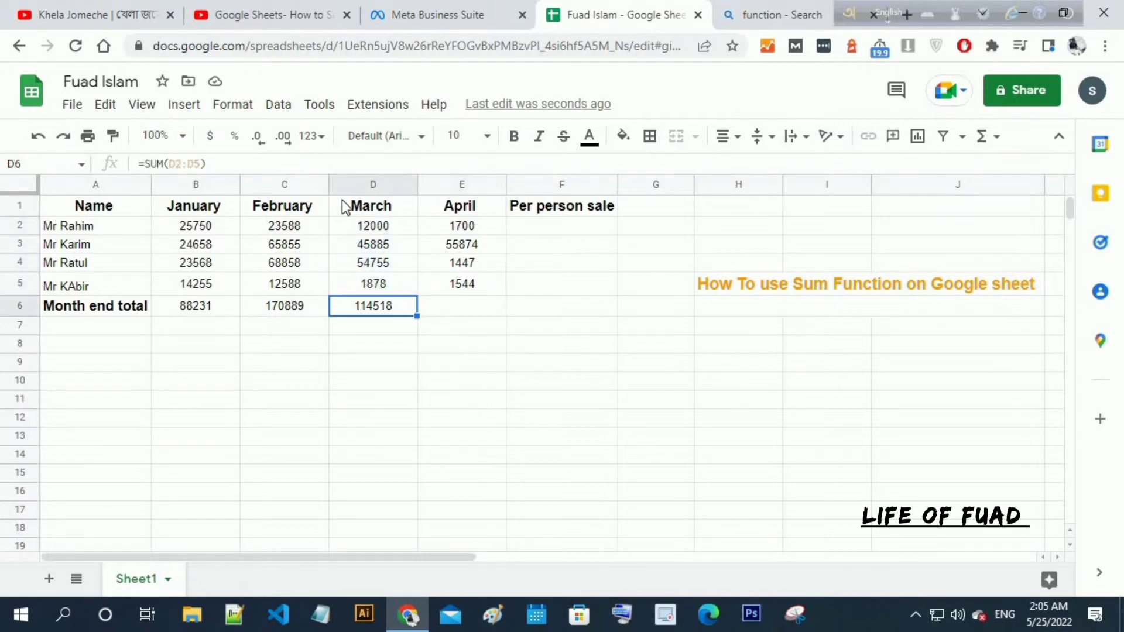
right_click(369, 312)
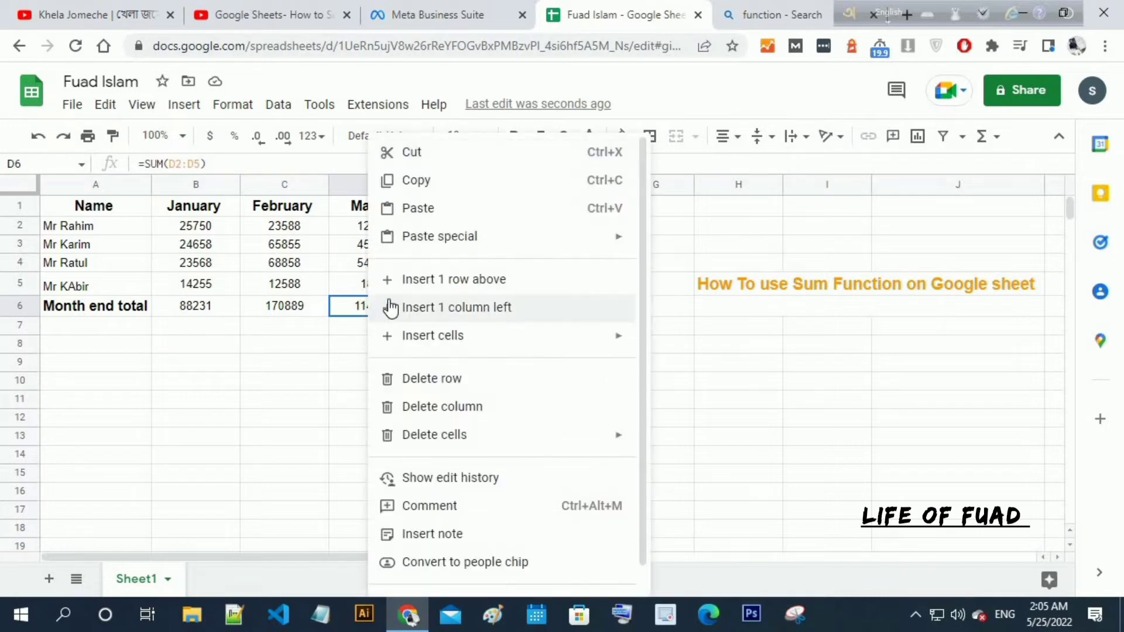
click(410, 181)
click(439, 310)
right_click(439, 310)
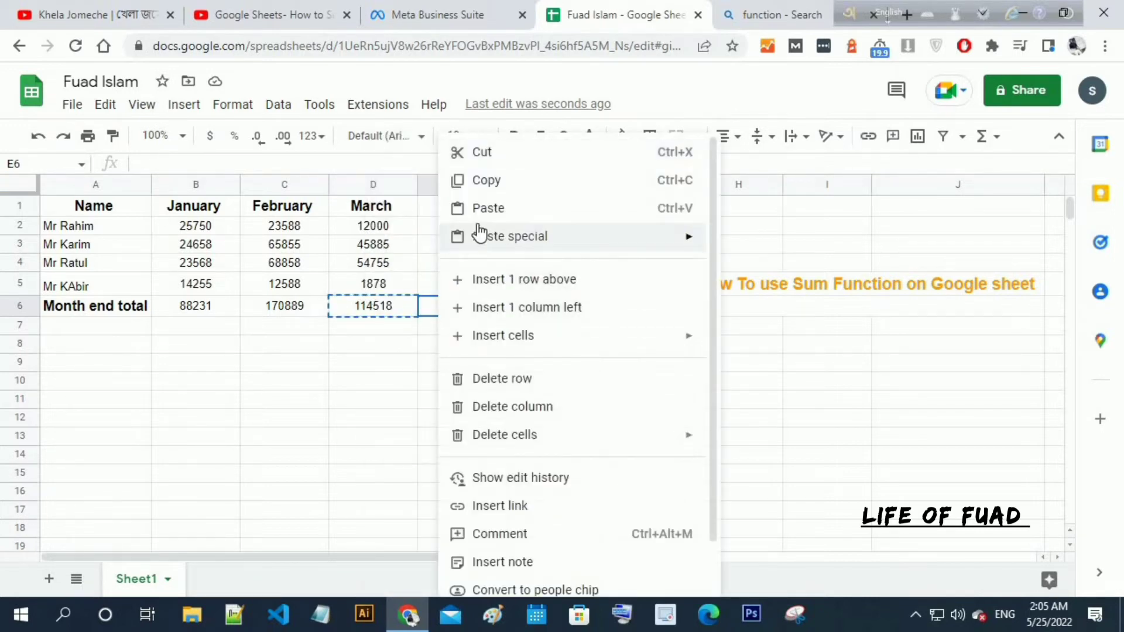
click(484, 210)
click(584, 390)
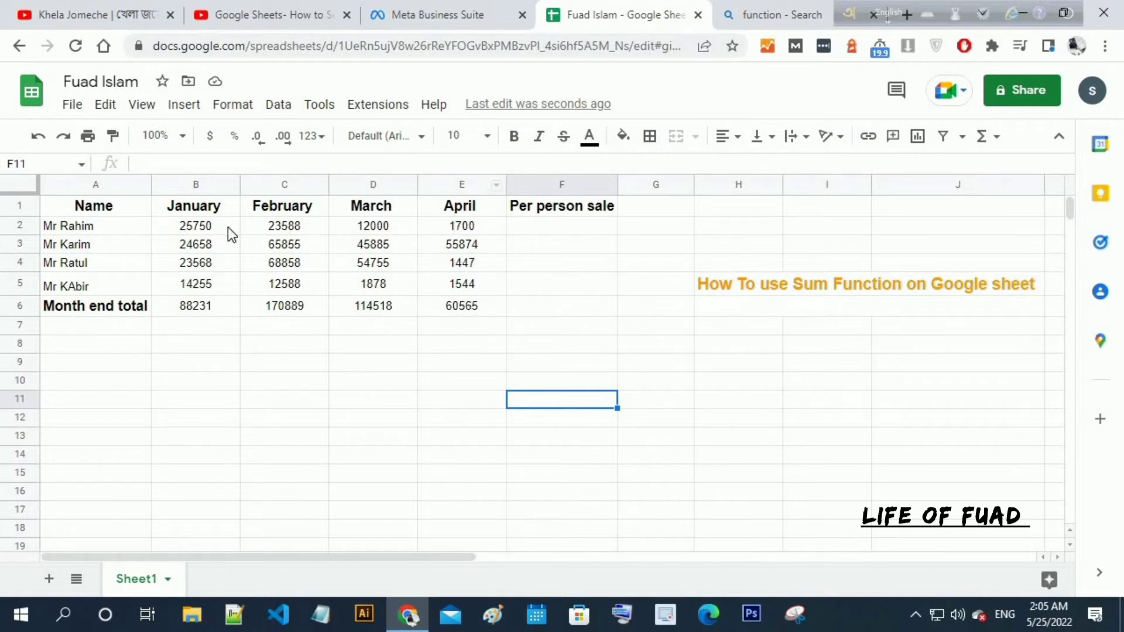
Widen column F and change its header in F1 to "Per person total sale"
click(549, 233)
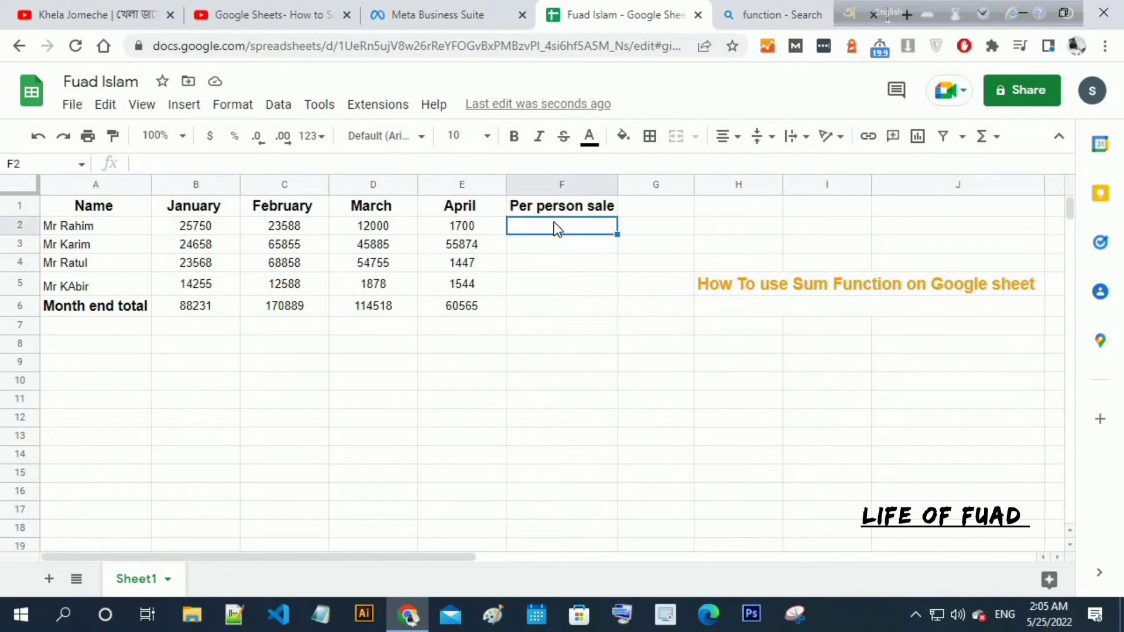
drag(618, 185, 678, 186)
double_click(616, 207)
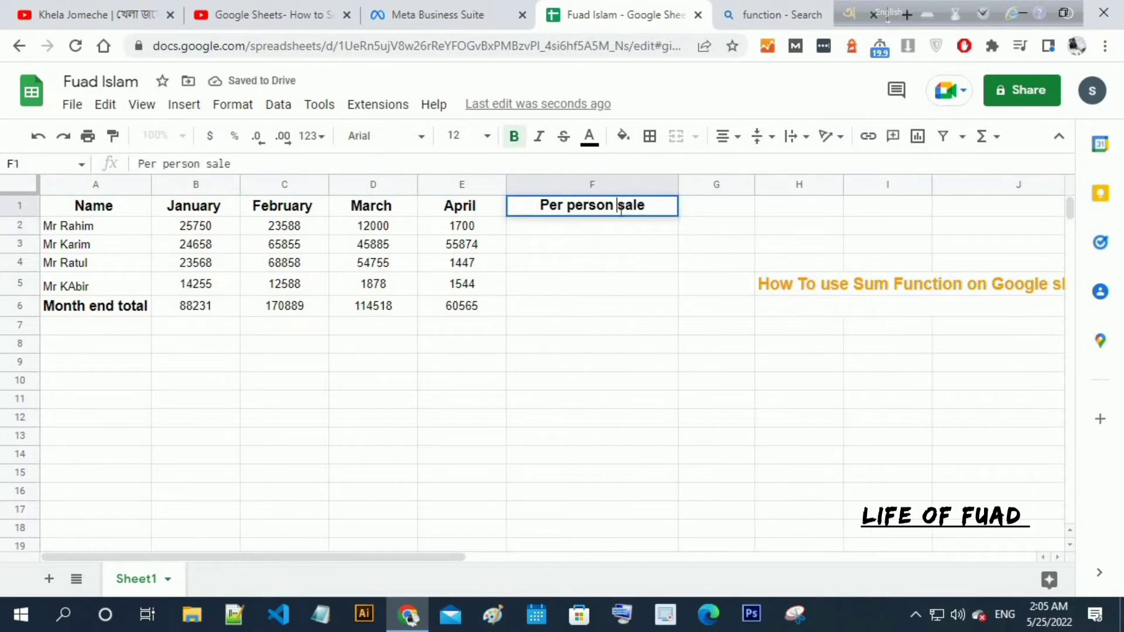
text(total)
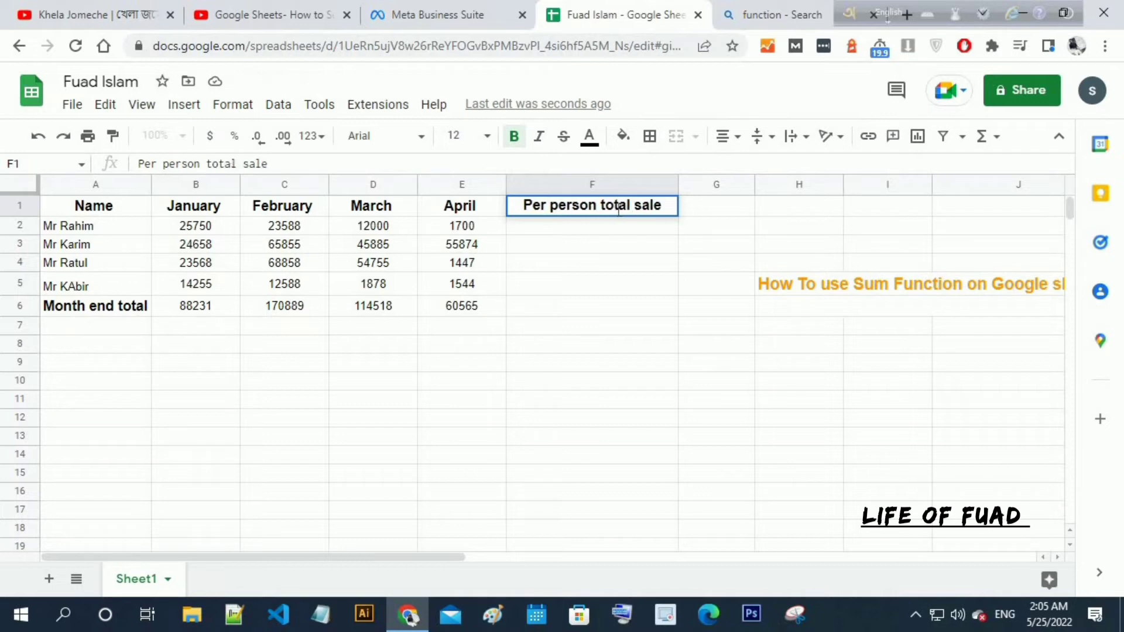
key(Return)
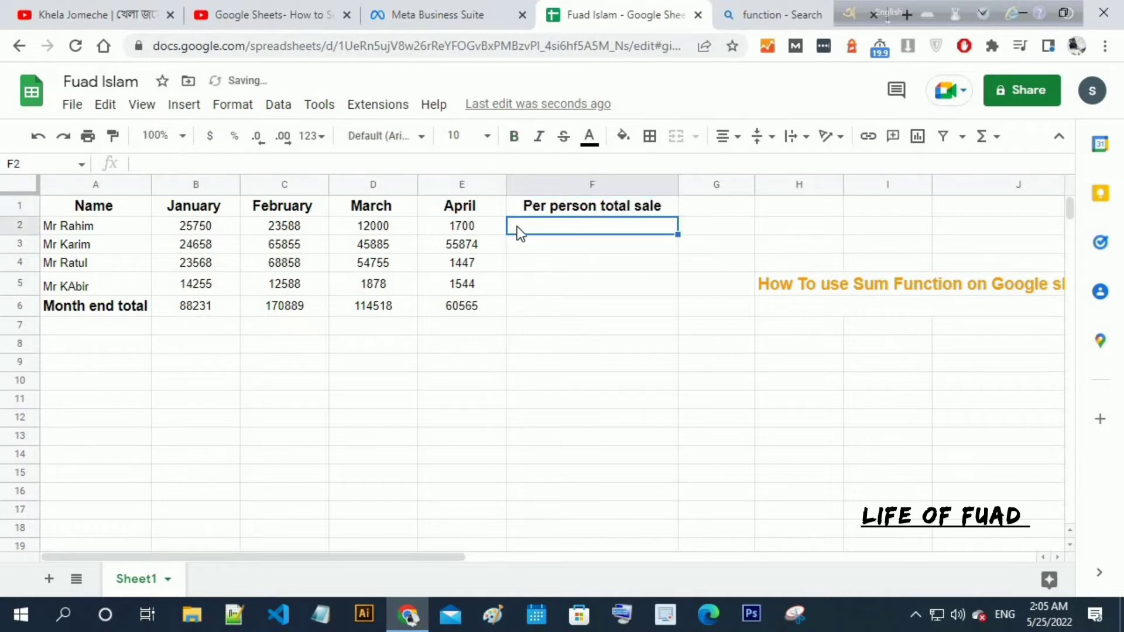
Enter =SUM(B2:E2) in F2 to total the first person's sales, and open F3 for editing
double_click(519, 225)
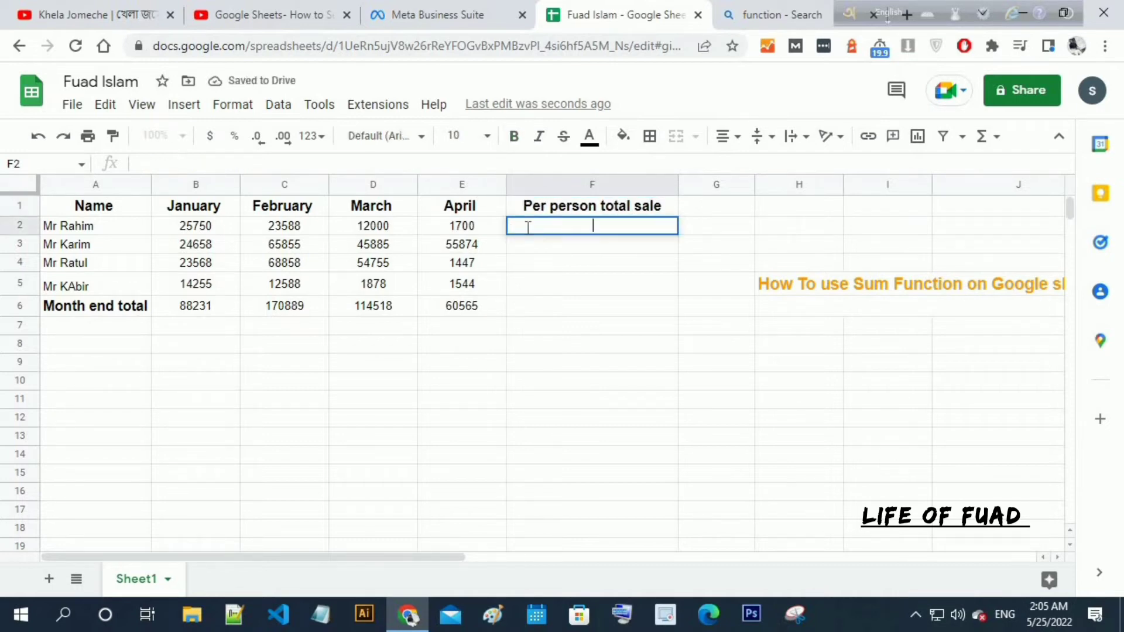
text(=)
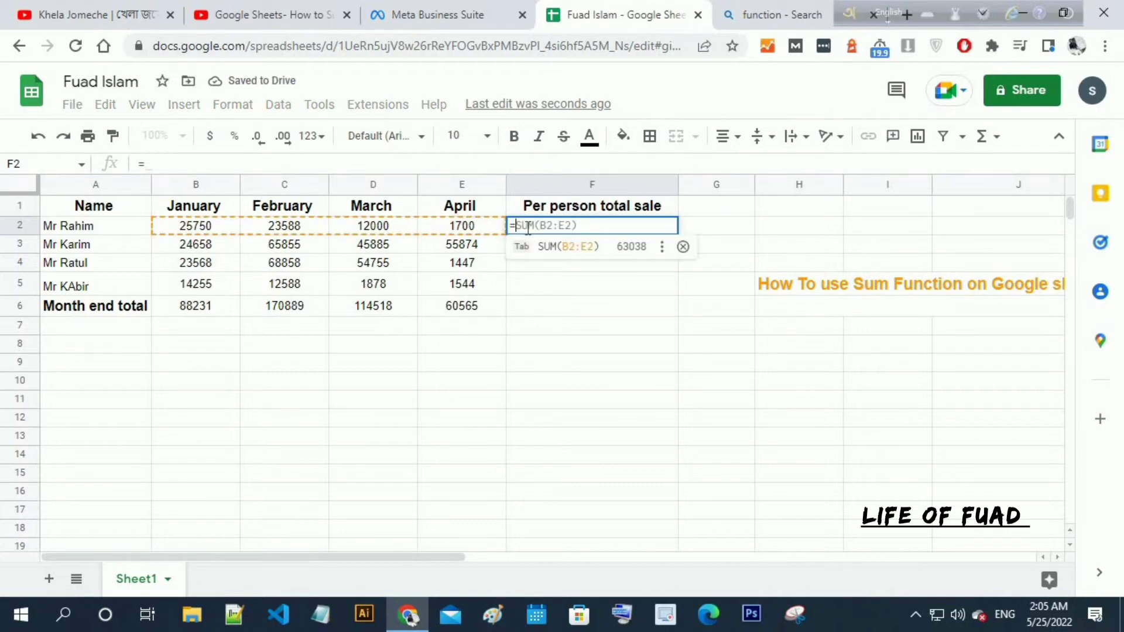
text(sum)
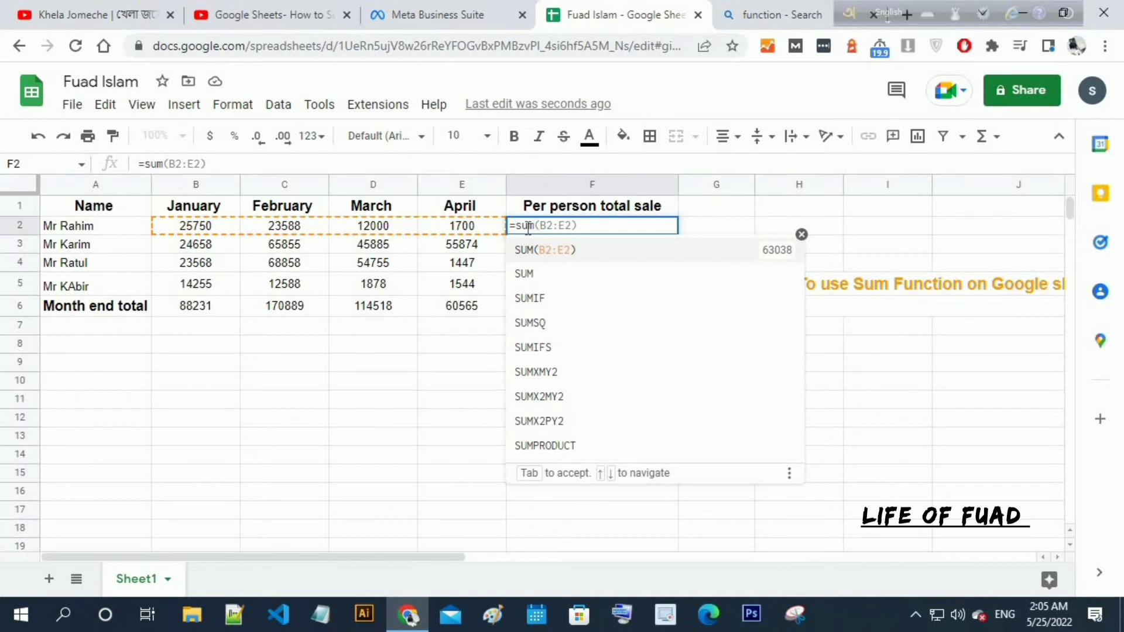
click(547, 253)
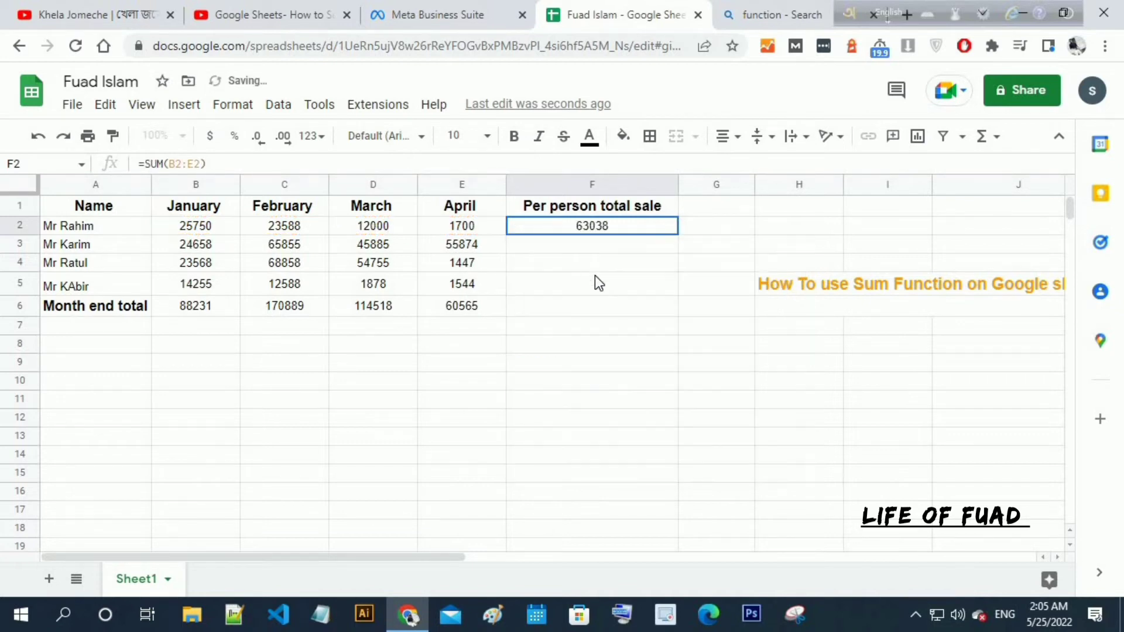
click(547, 247)
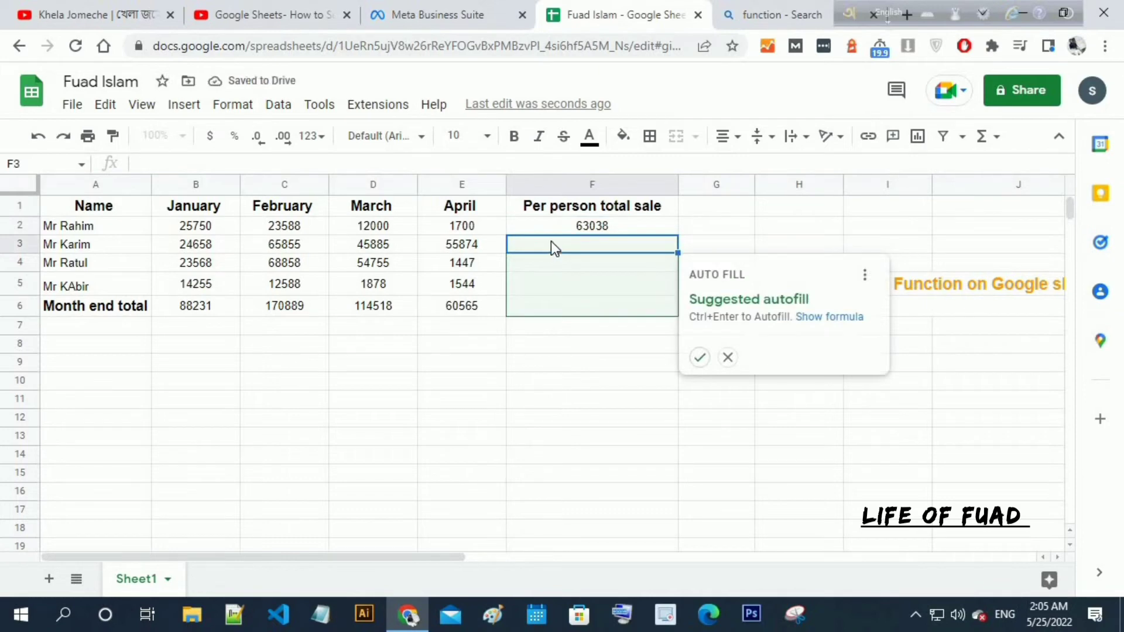
double_click(552, 242)
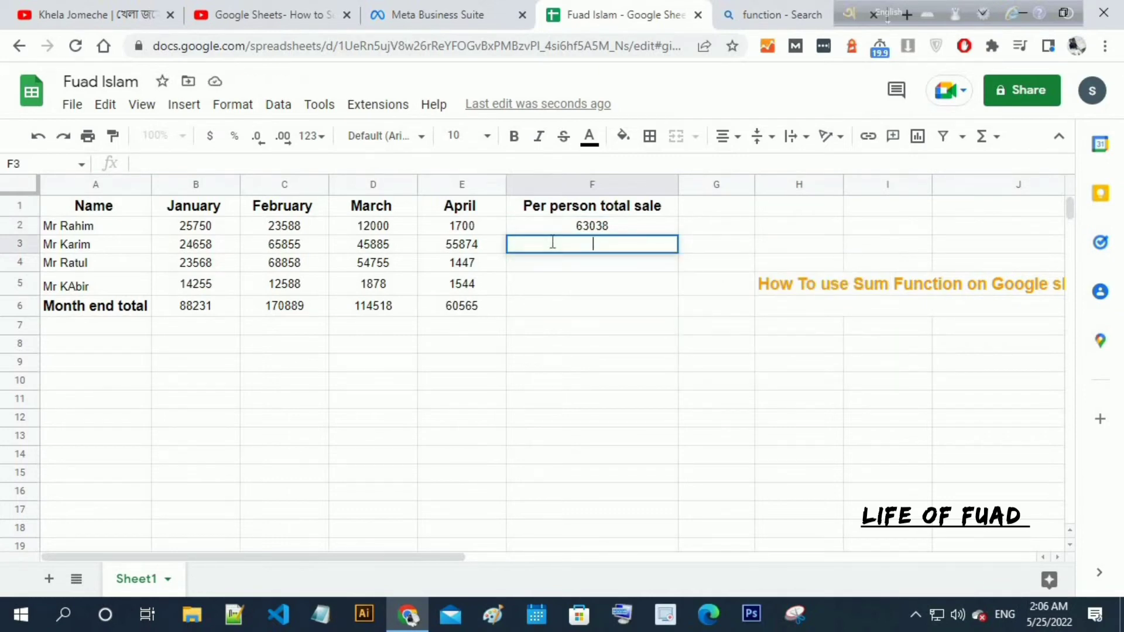
text(=)
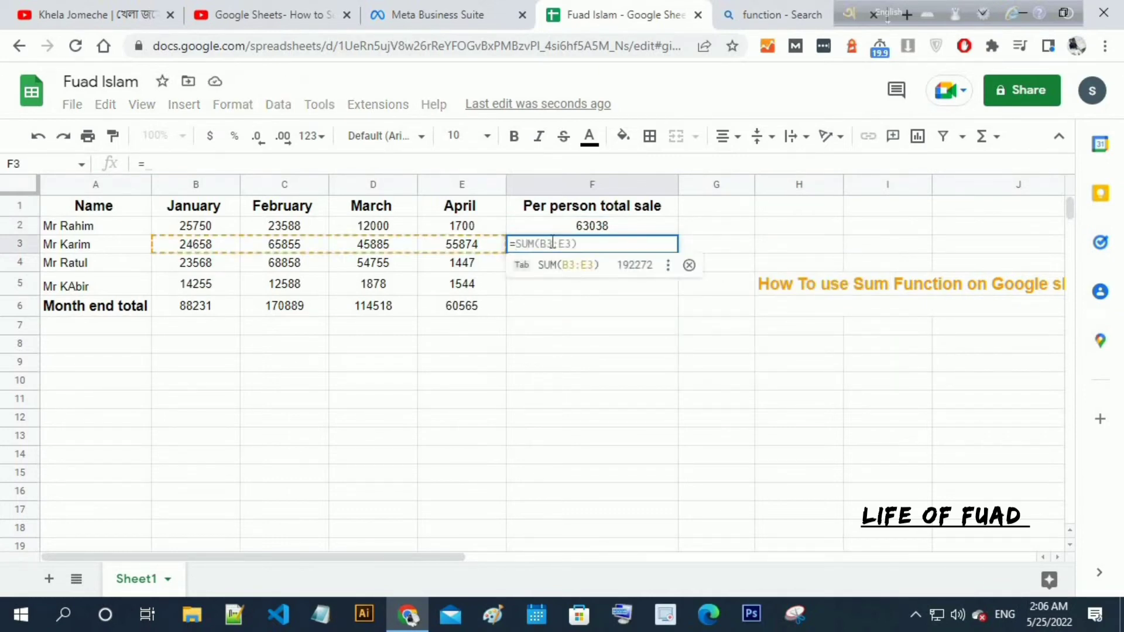
text(sum)
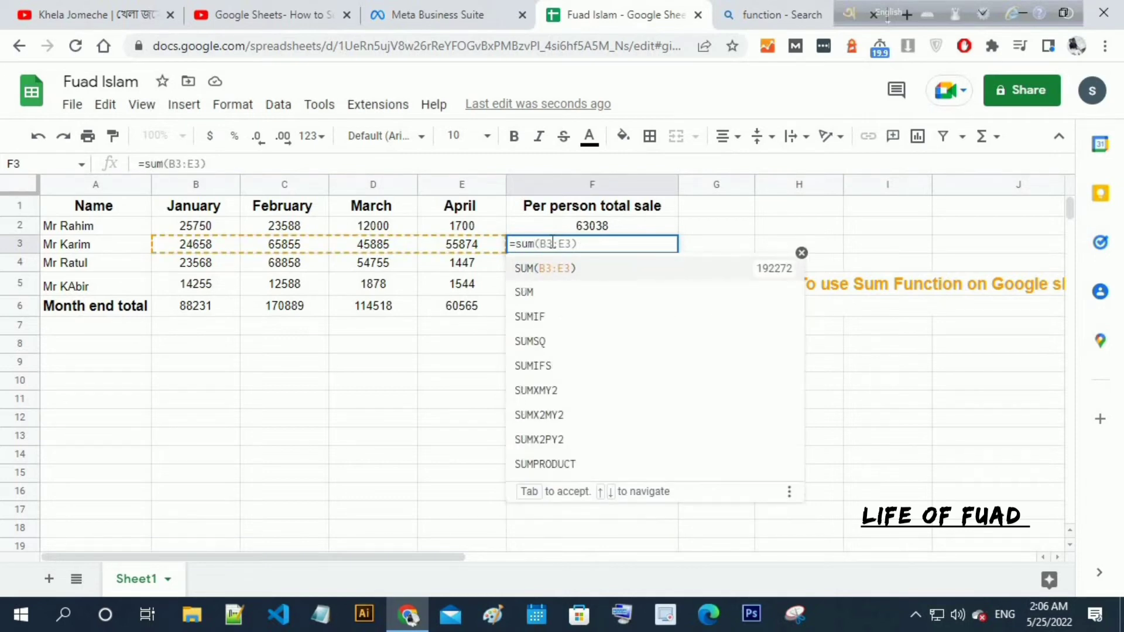
text(()
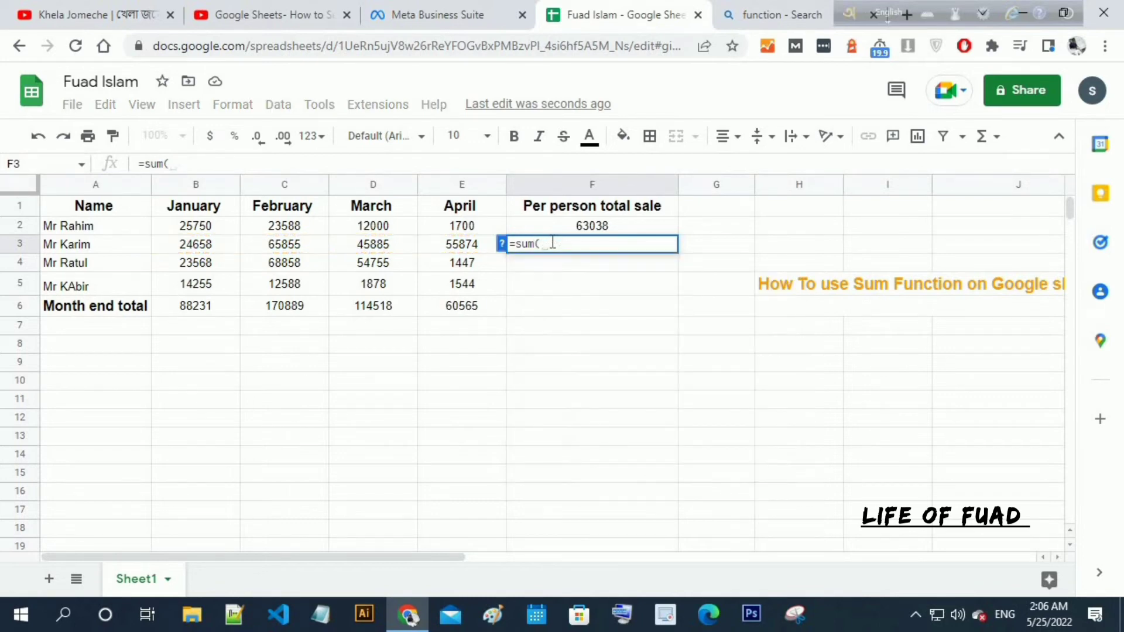
key(BackSpace)
key(BackSpace)
key(BackSpace)
key(BackSpace)
key(BackSpace)
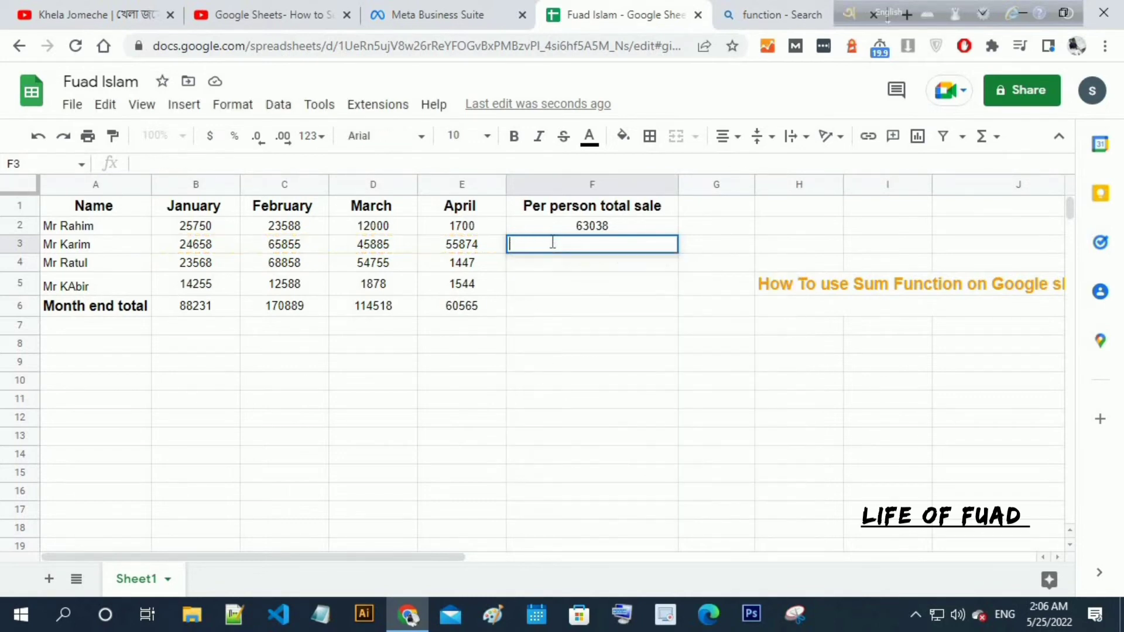
Enter =SUM(B3,C3,D3,E3) in F3 to total the second person's sales, and check it against B3:E3
text(=)
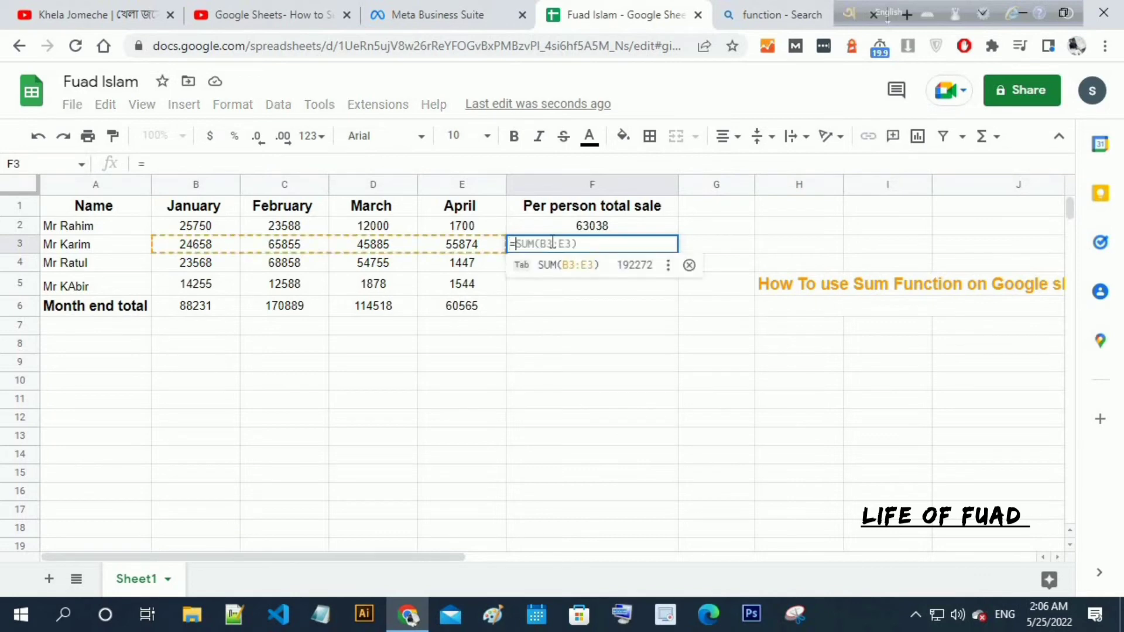
text(SUM)
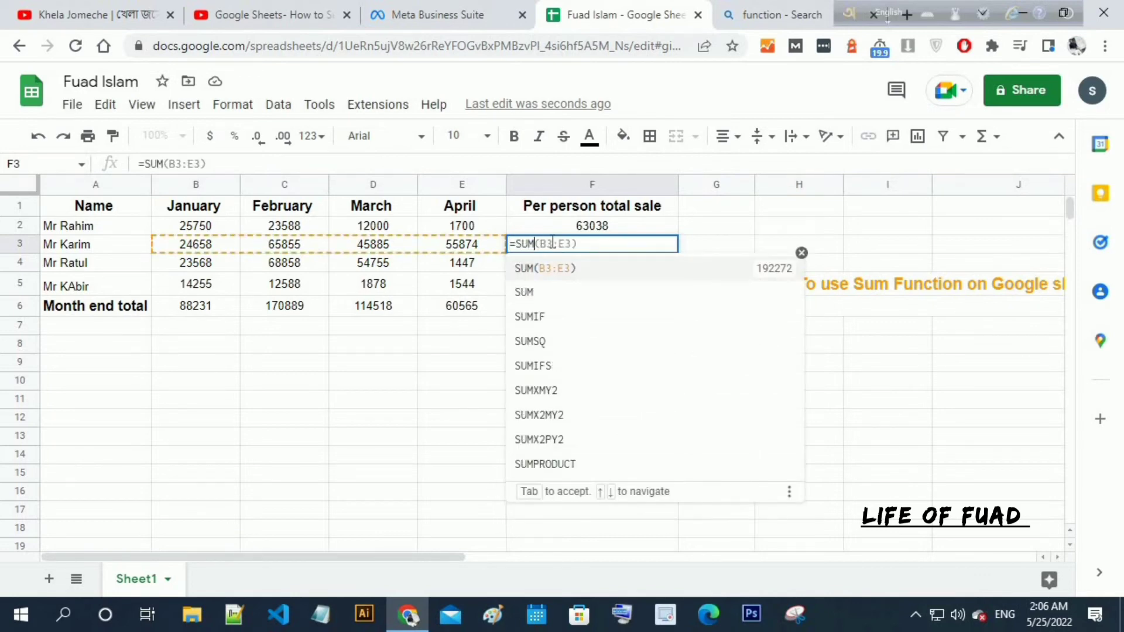
text(()
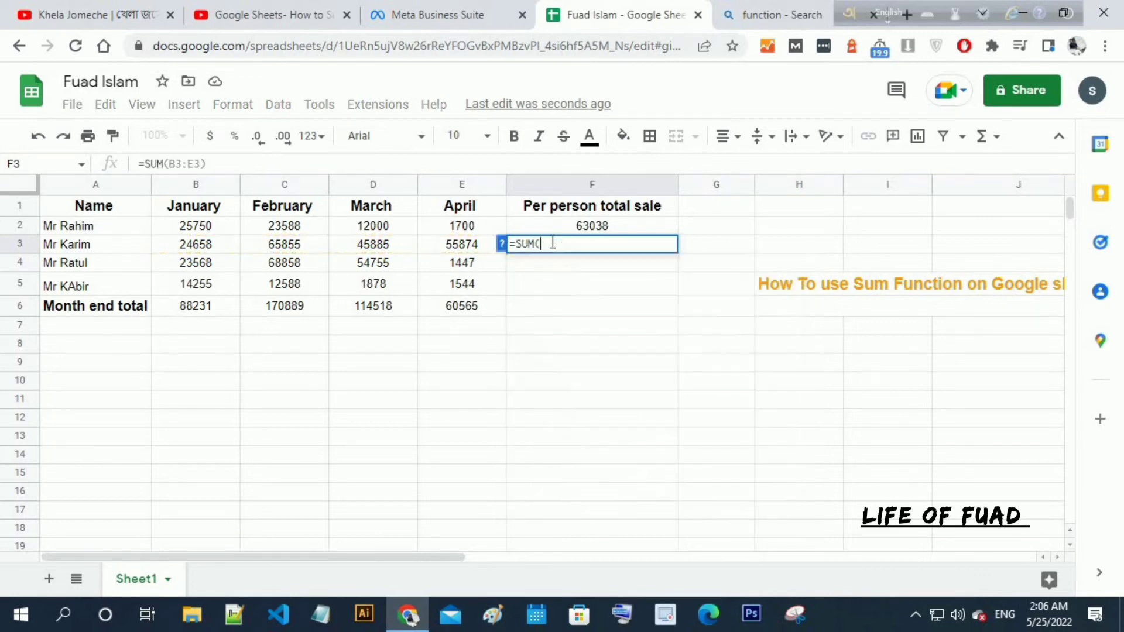
click(209, 242)
text(,)
click(281, 249)
text(,)
click(372, 249)
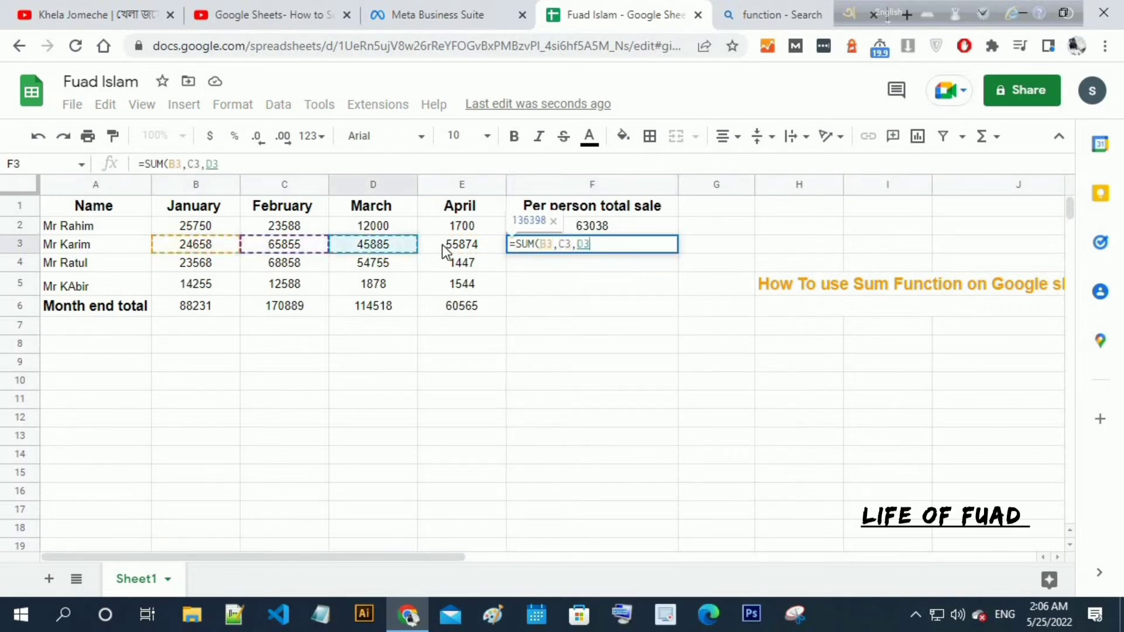
text(,)
click(443, 246)
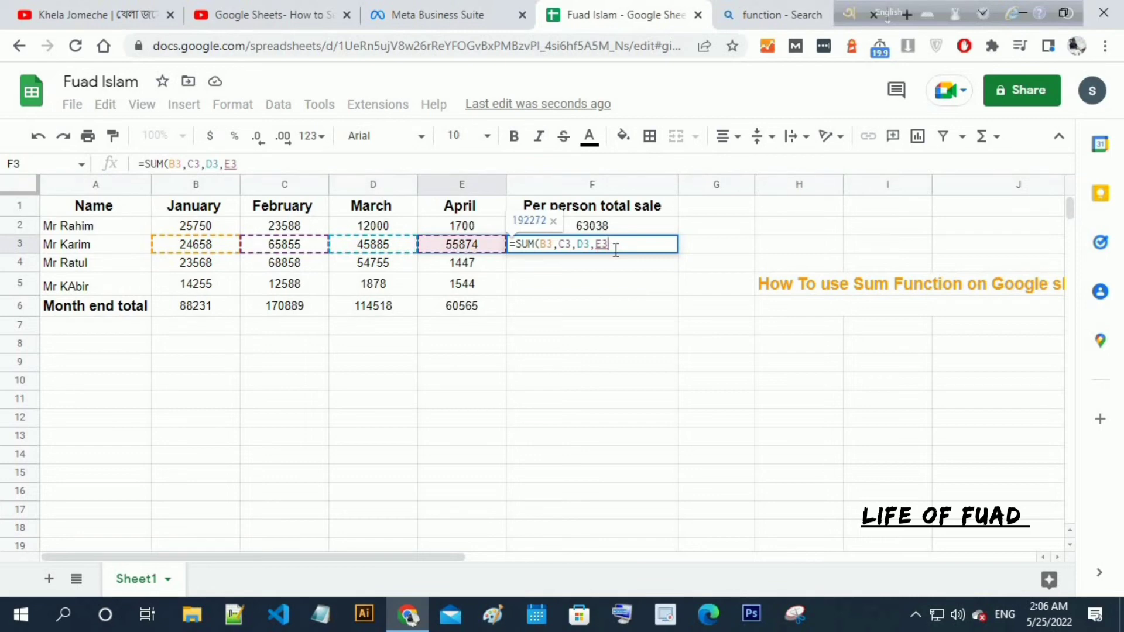
text())
key(Return)
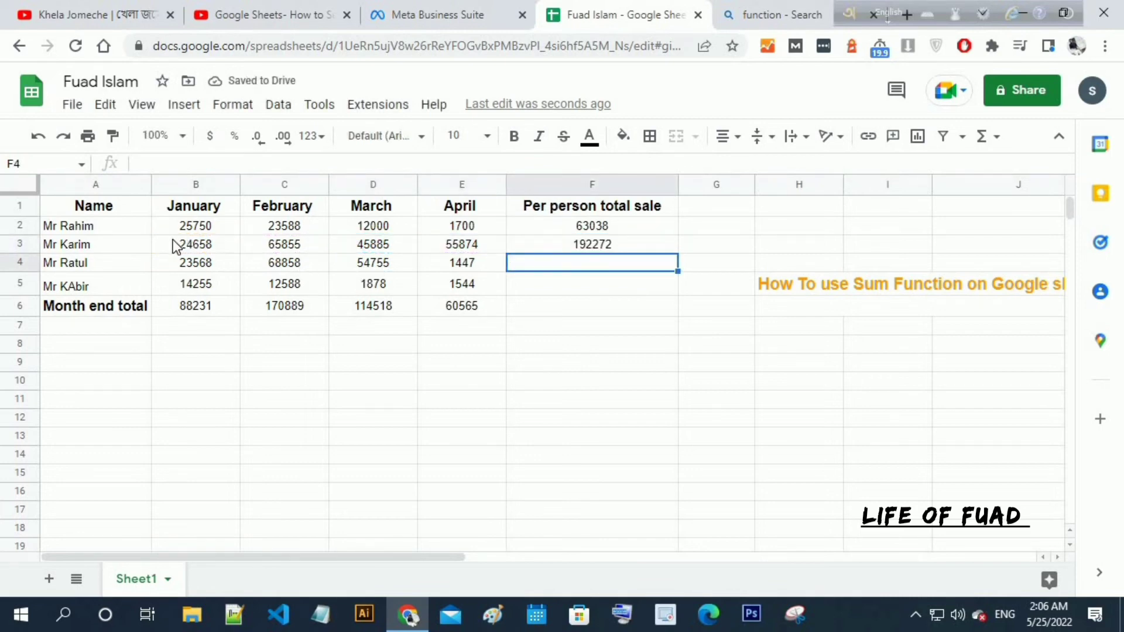
drag(173, 246, 459, 250)
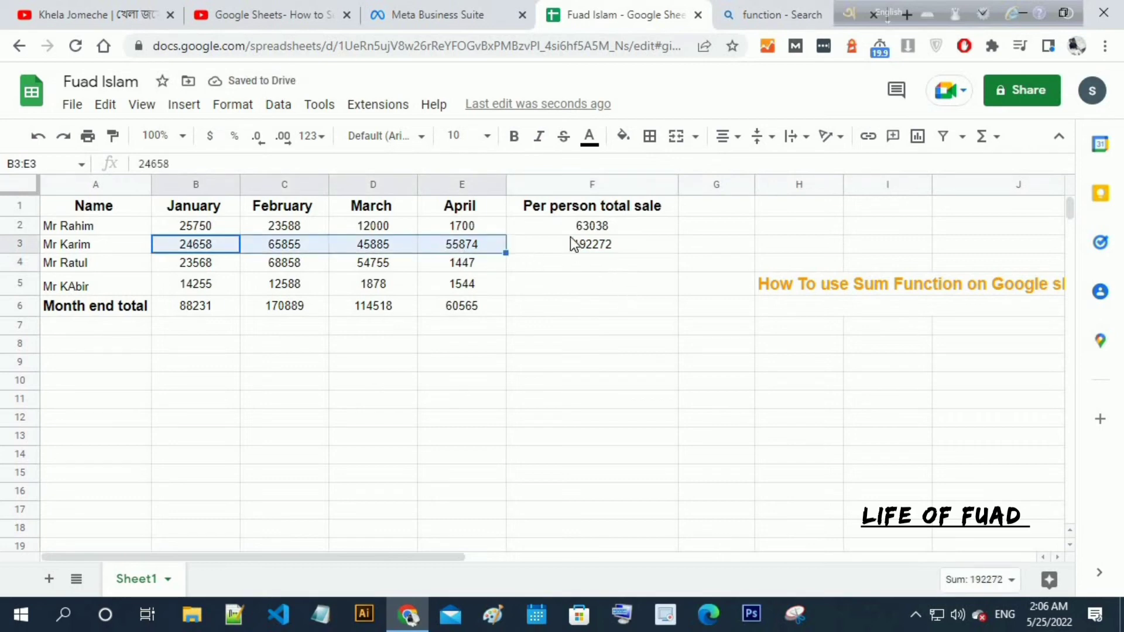
Total the third and fourth people's sales with =SUM(B4,C4,D4,E4) in F4 and =SUM(B5,C5,D5,E5) in F5
click(546, 268)
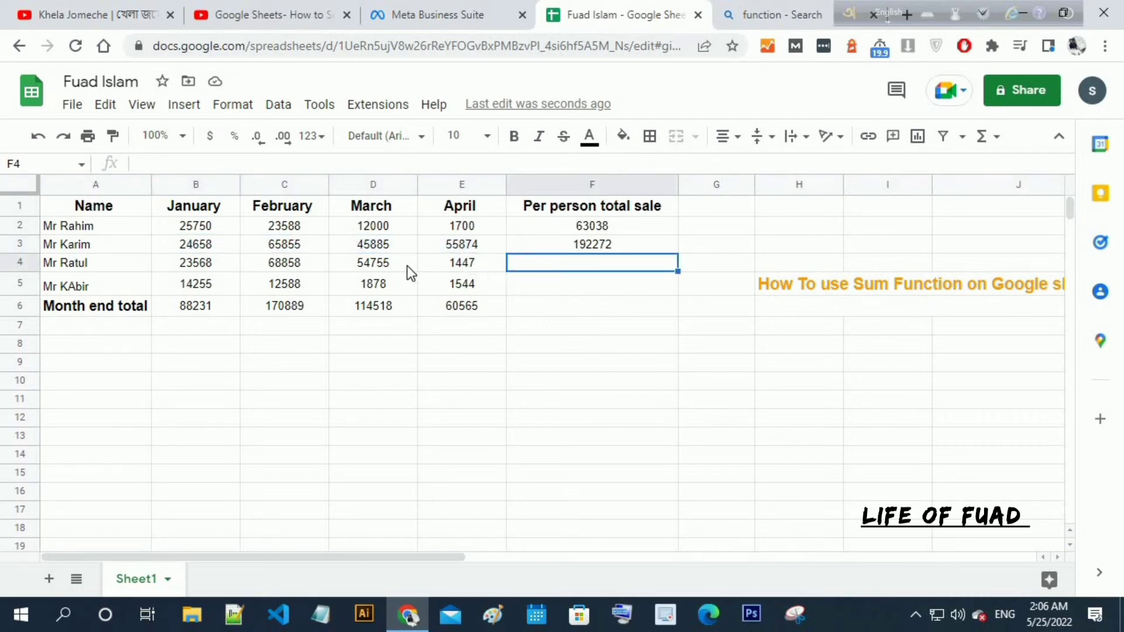
double_click(564, 263)
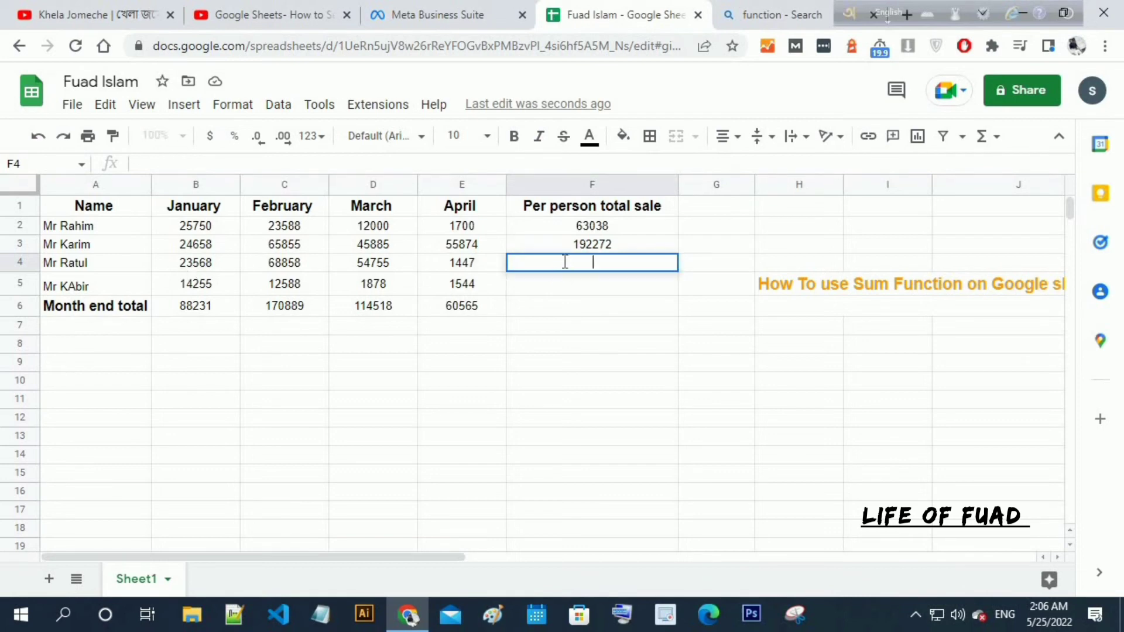
text(=)
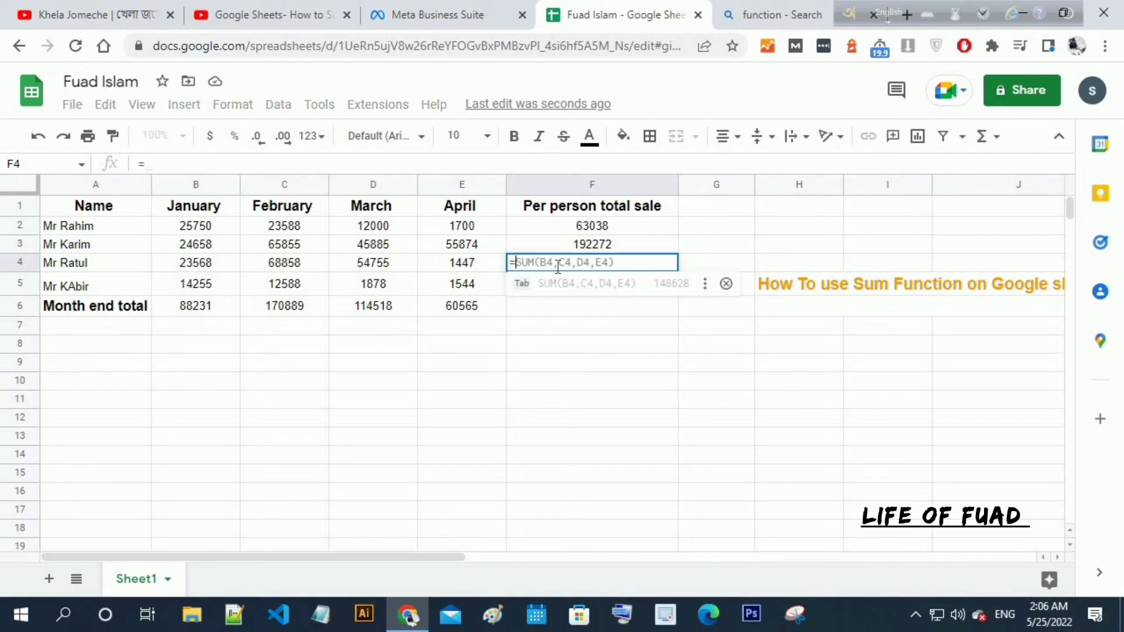
click(592, 288)
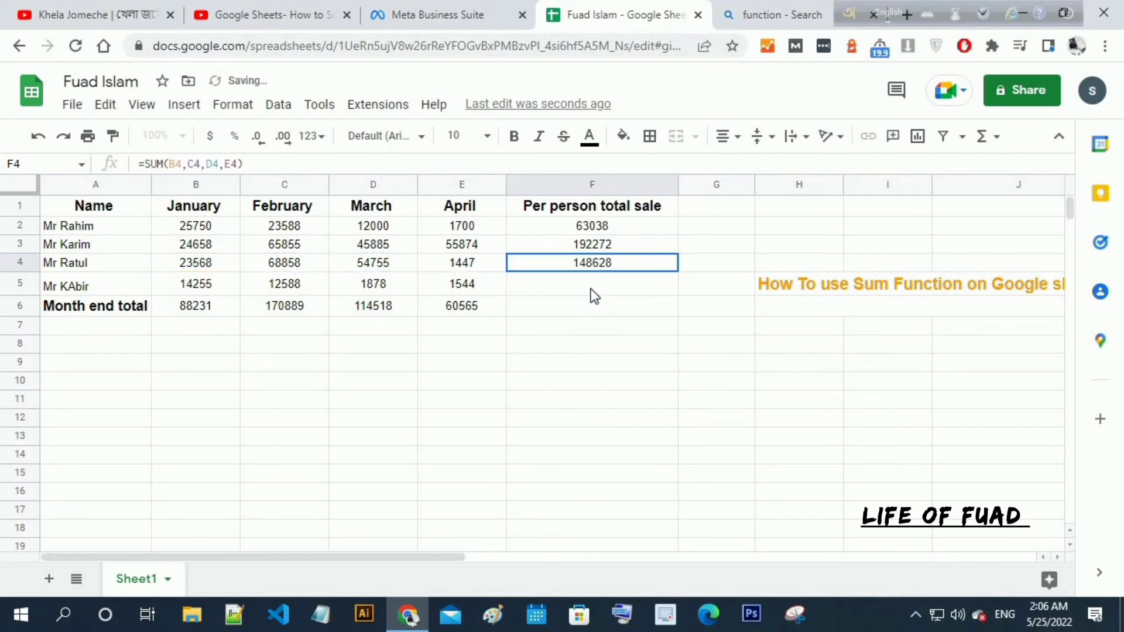
double_click(564, 281)
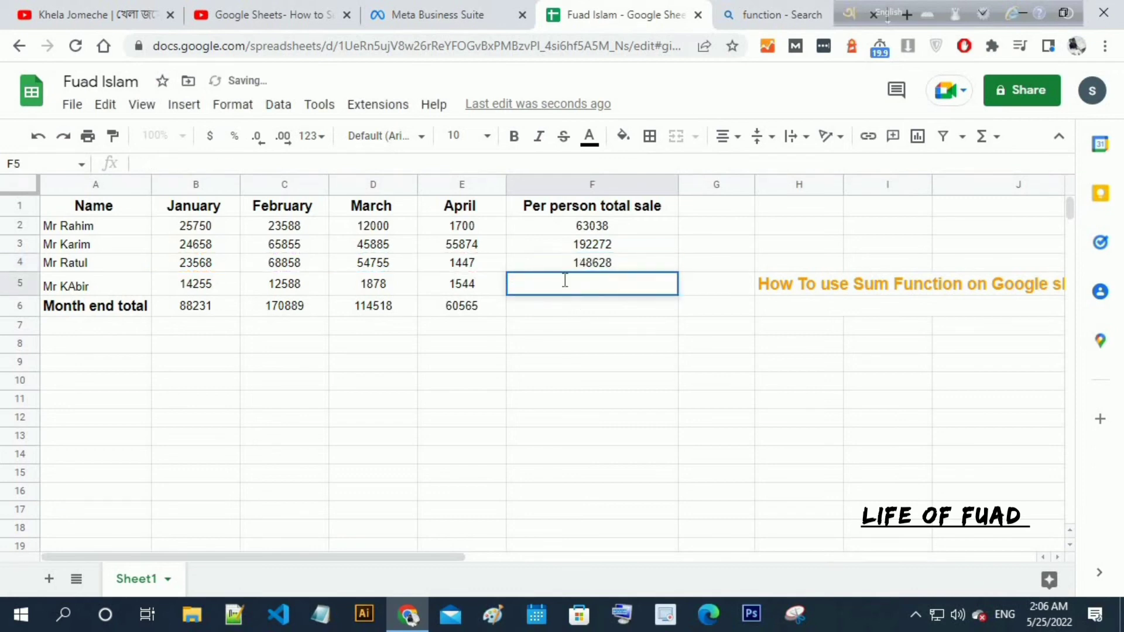
text(=)
click(608, 303)
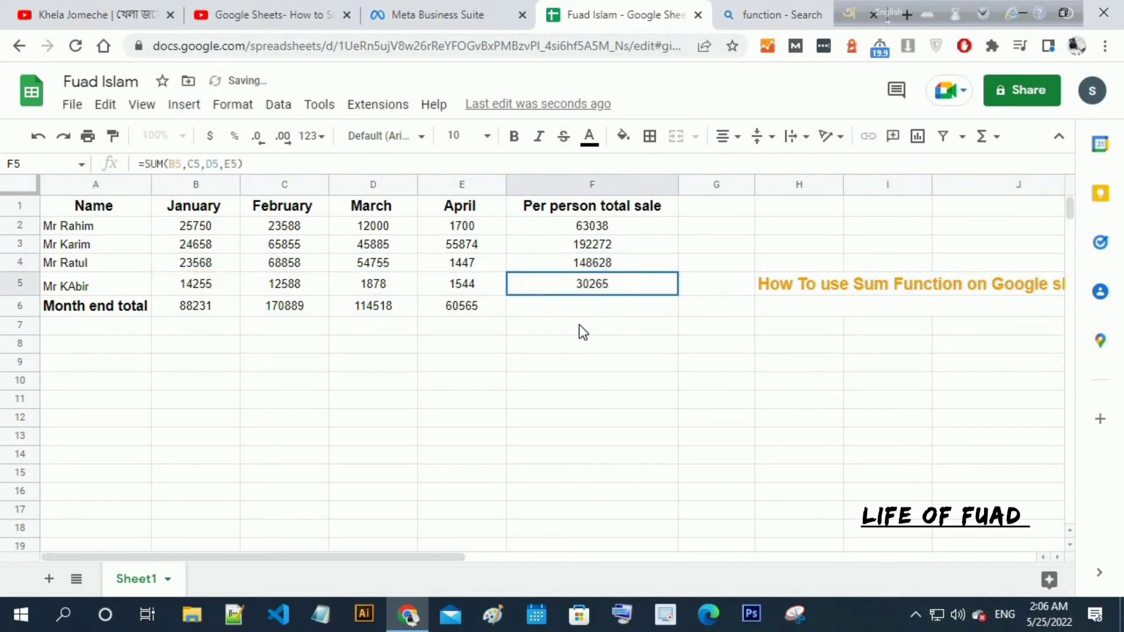
Enter =SUM(F2:F5) in F6 to add up all the per-person totals
click(568, 305)
double_click(548, 309)
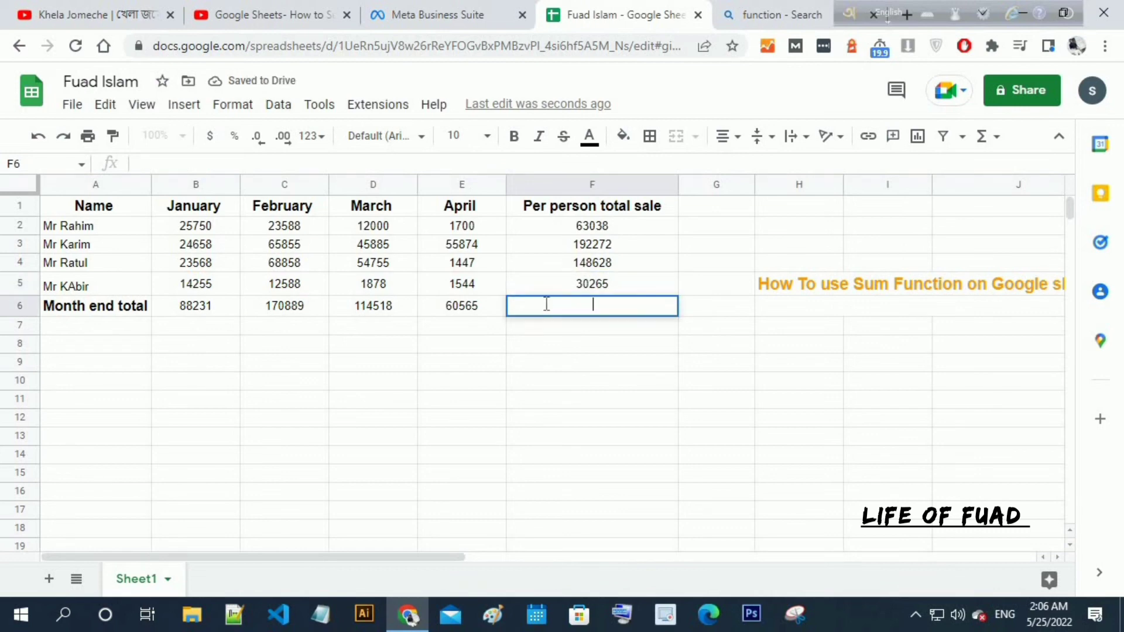
text(=)
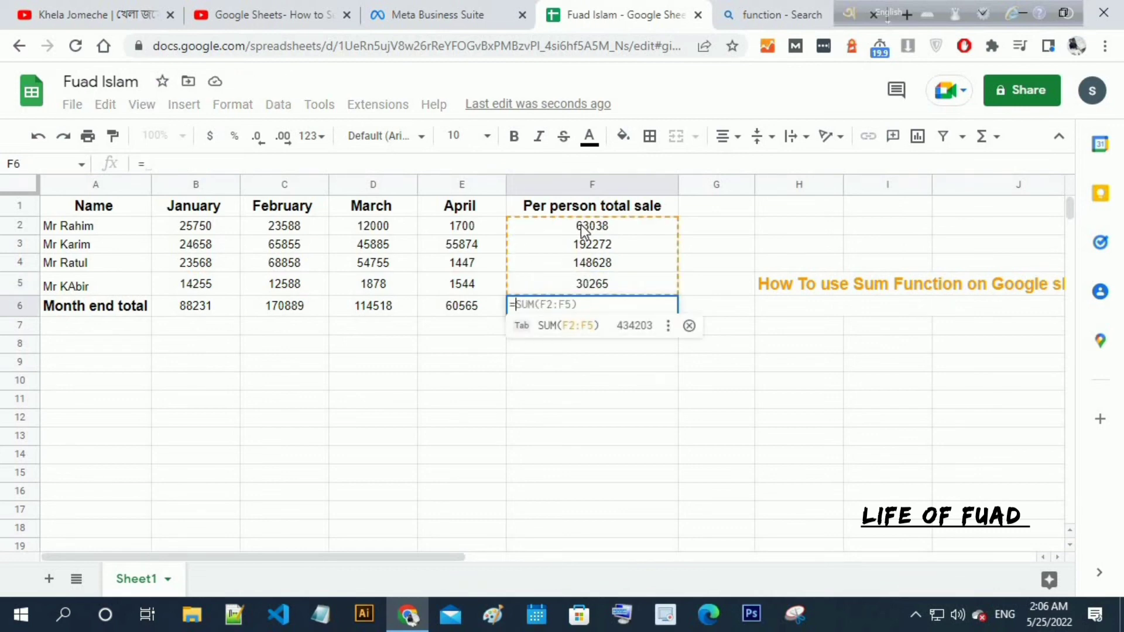
click(621, 333)
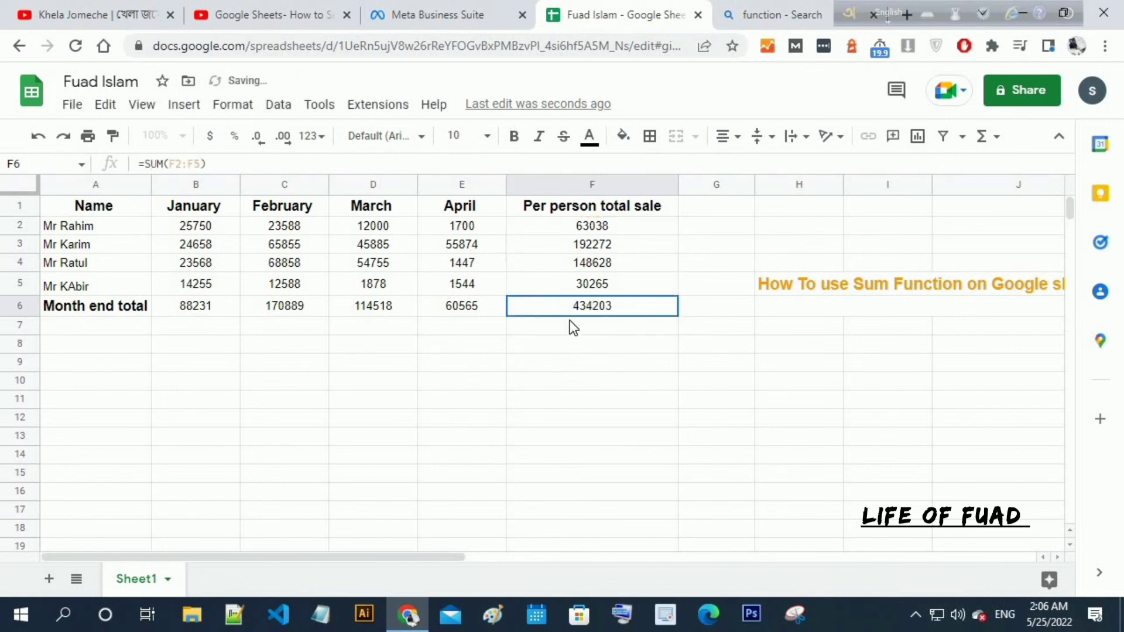
Highlight the grand total in F6 with a light red fill color
click(111, 307)
click(625, 309)
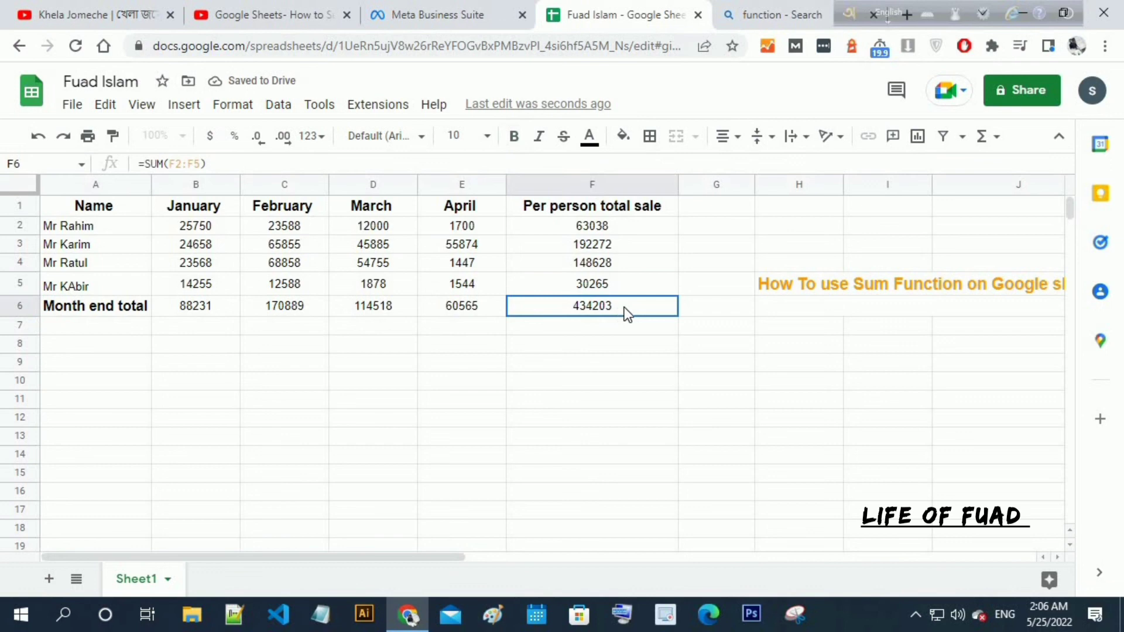
click(623, 135)
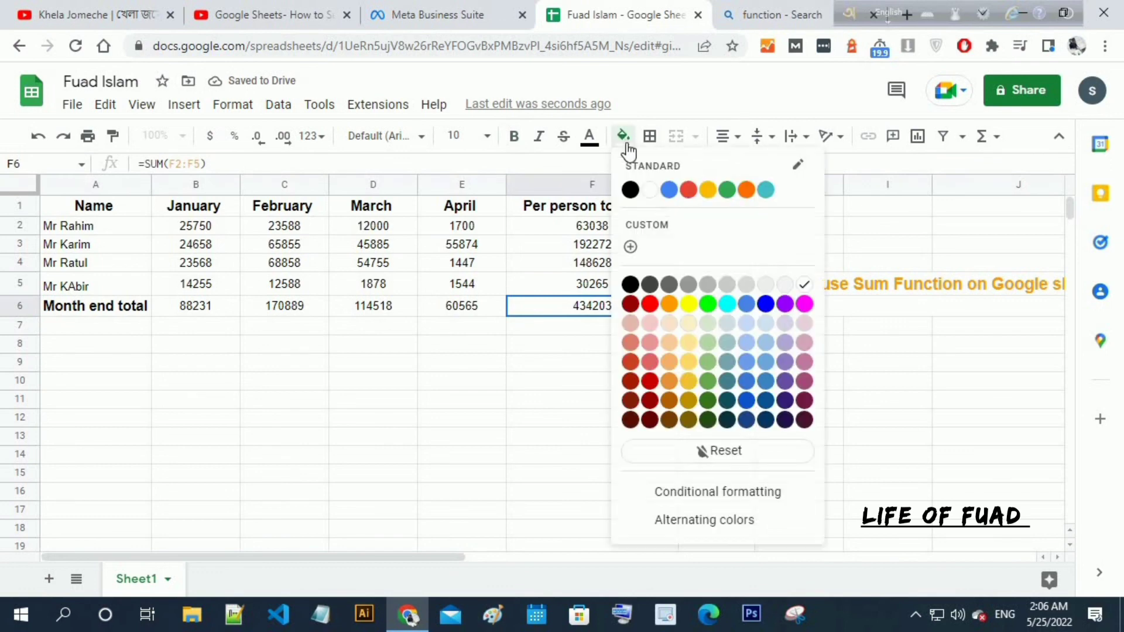
click(648, 320)
click(594, 349)
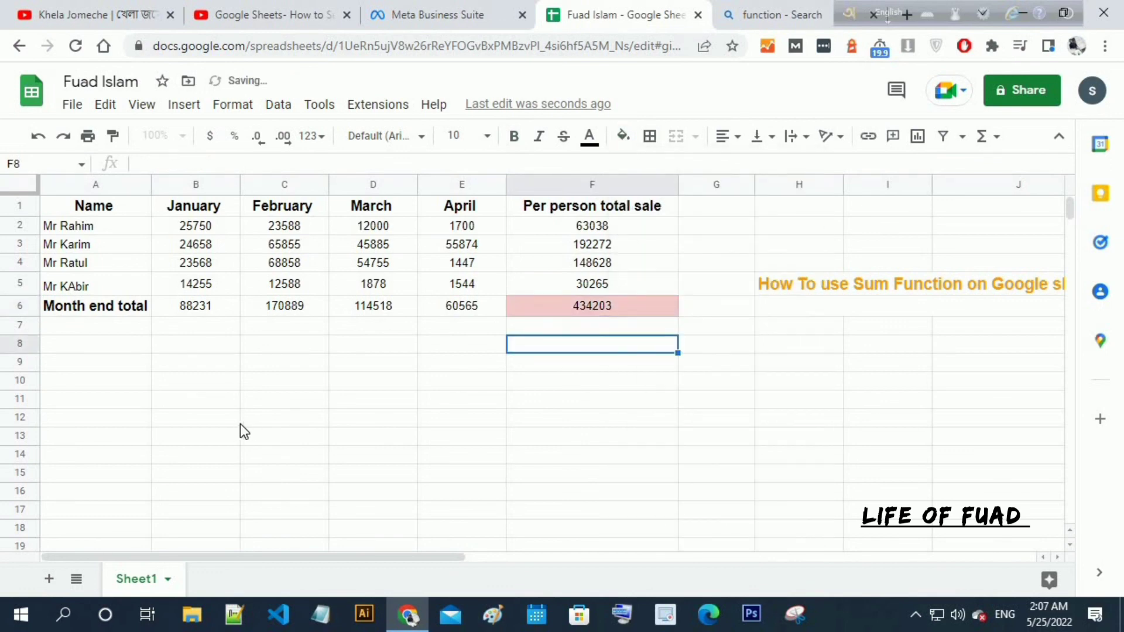